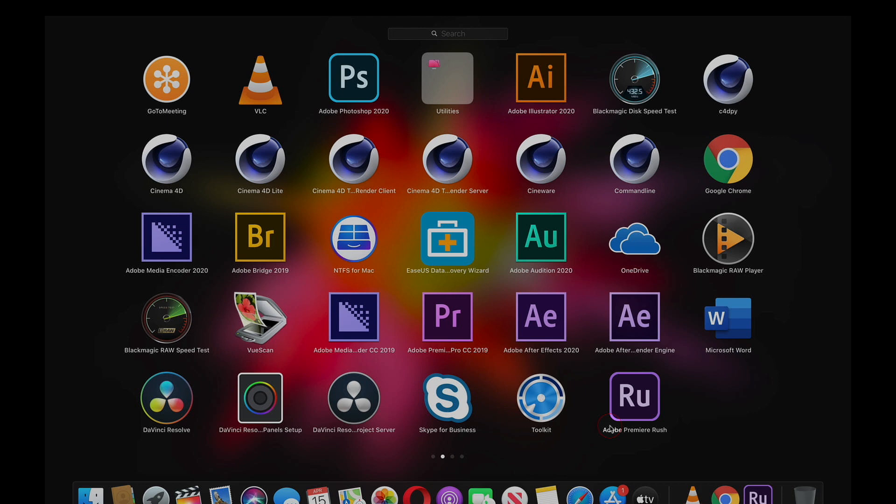
Open Adobe Premiere Rush, start a new project and browse to the Sample Media folder
left_click(613, 431)
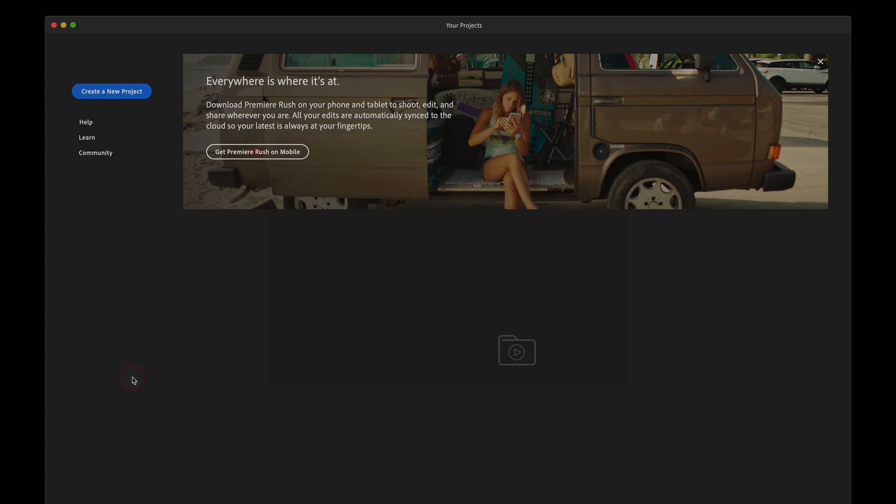
left_click(125, 91)
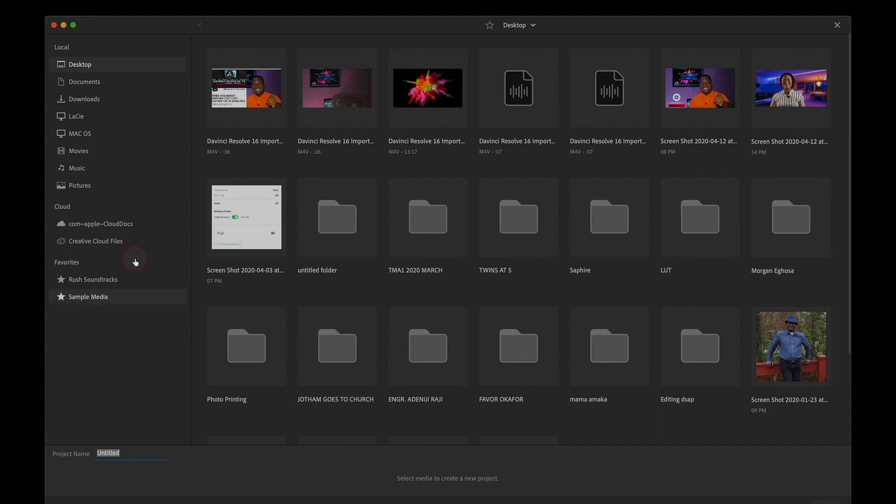
left_click(99, 298)
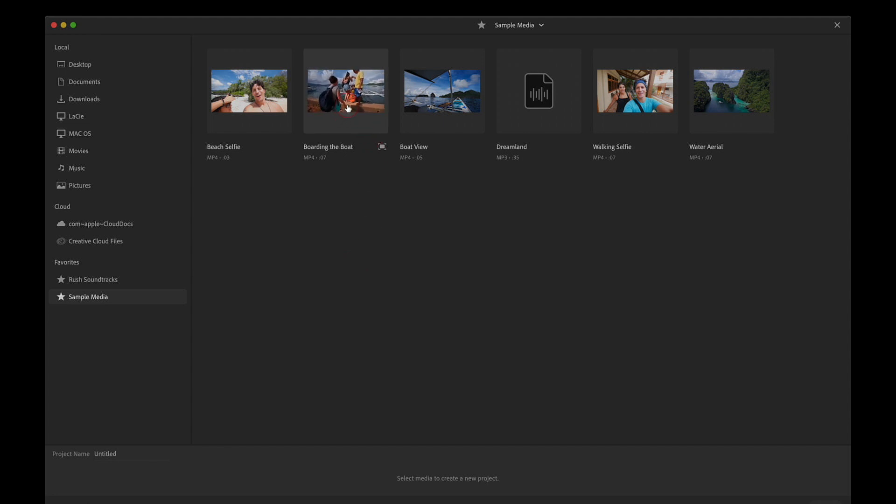
Select the sample media in this order: Boarding the Boat, Beach Selfie, Boat View, Walking Selfie, Dreamland, Water Aerial
left_click(342, 121)
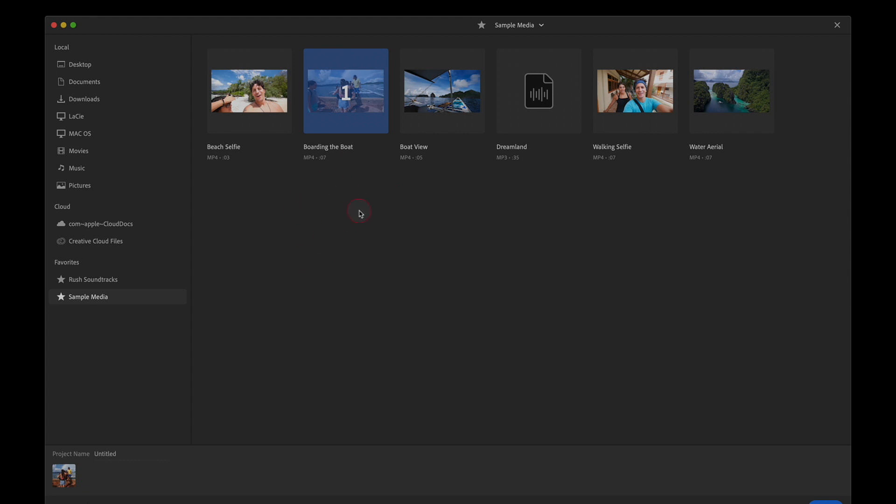
left_click(255, 108)
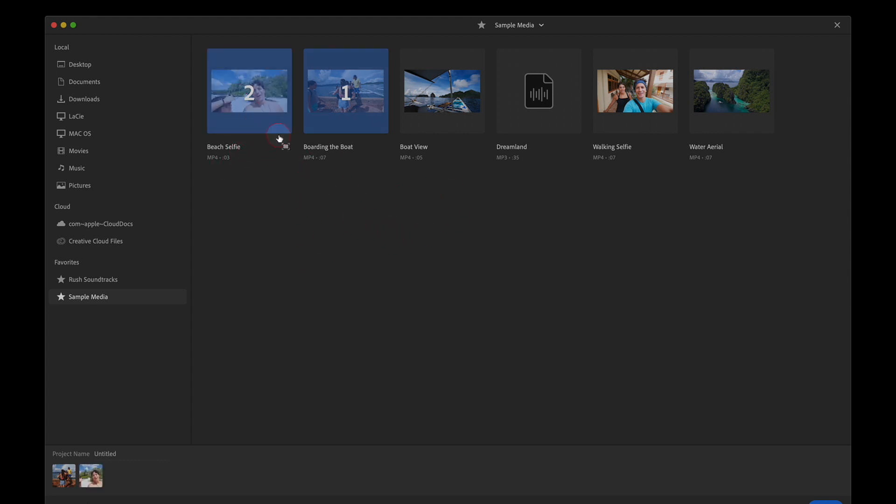
left_click(443, 103)
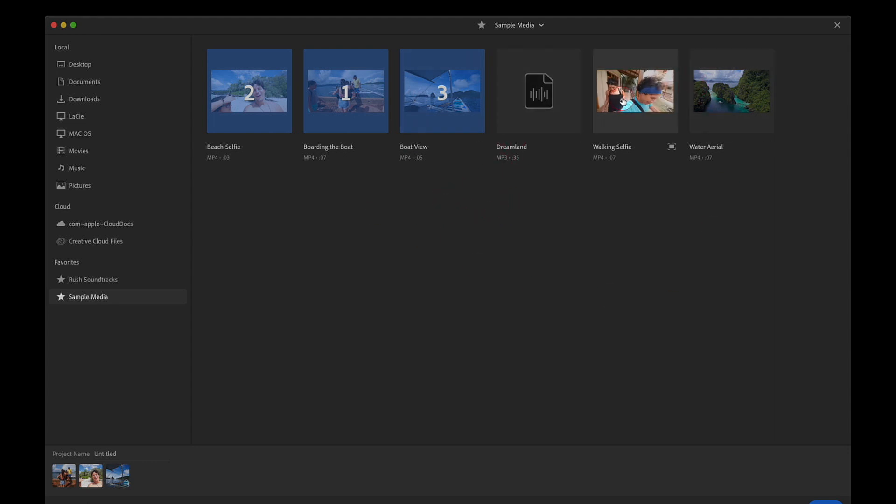
left_click(597, 131)
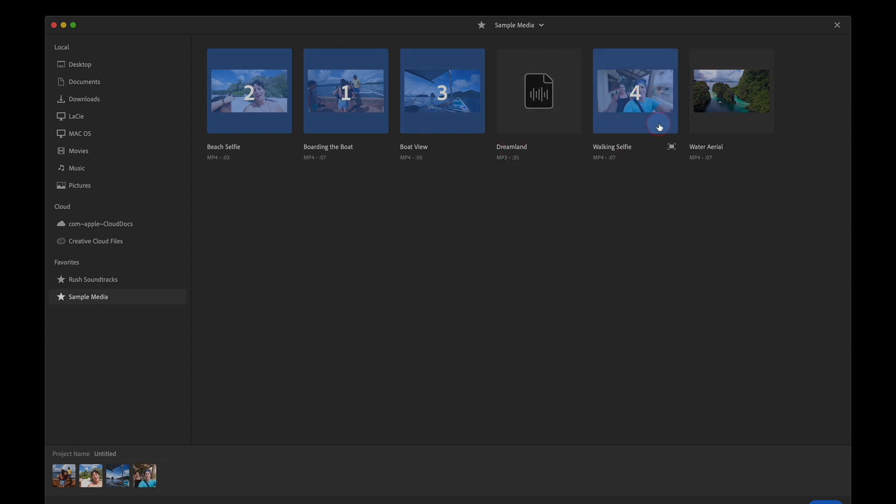
left_click(726, 101)
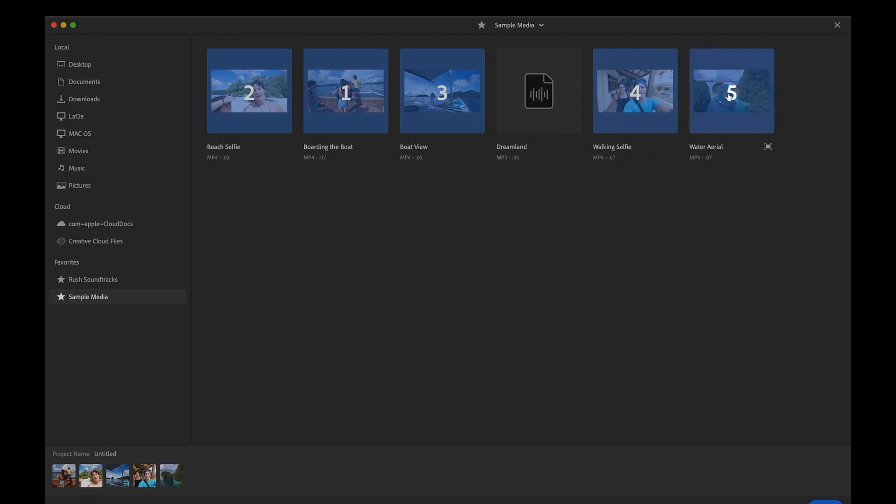
left_click(706, 102)
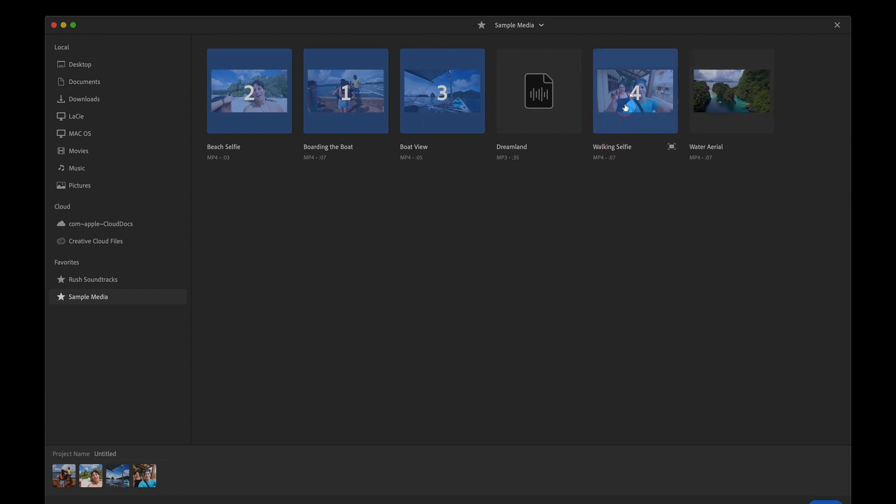
left_click(539, 114)
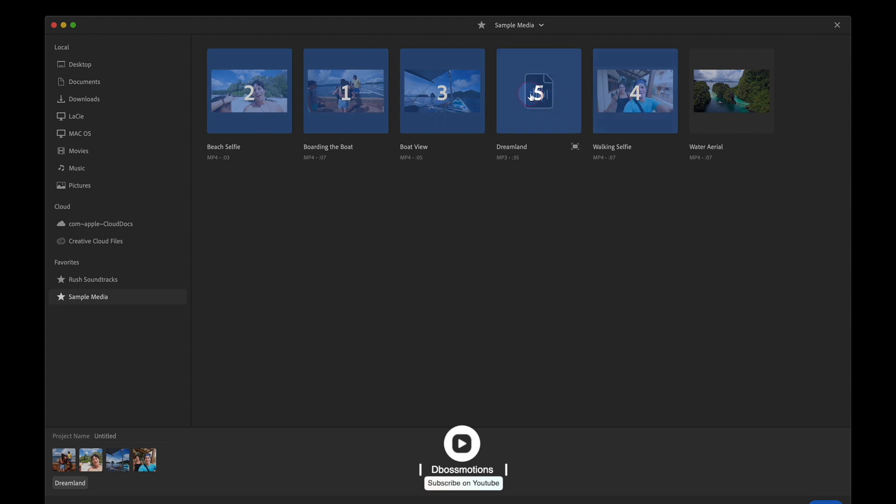
left_click(716, 100)
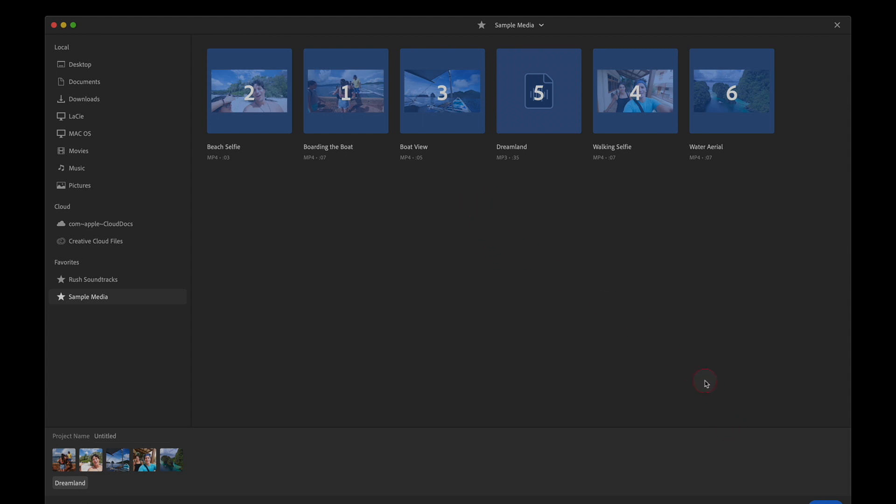
Name the project "Permiere Rush training" and create it with the selected media
left_click(104, 436)
left_click(145, 435)
left_click_drag(146, 435, 45, 399)
type("Permiere Rush training")
left_click(825, 502)
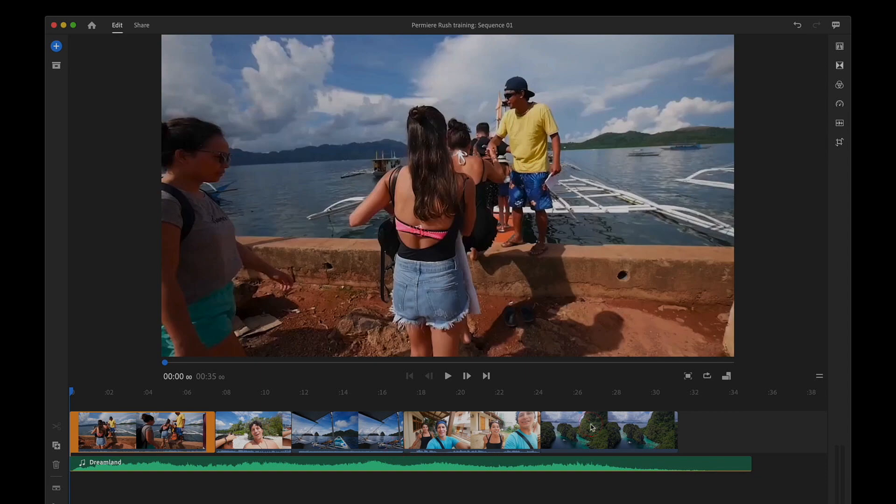
Scrub and play the start of the sequence, and move the playhead to the end of the Water Aerial clip
left_click_drag(72, 395, 59, 378)
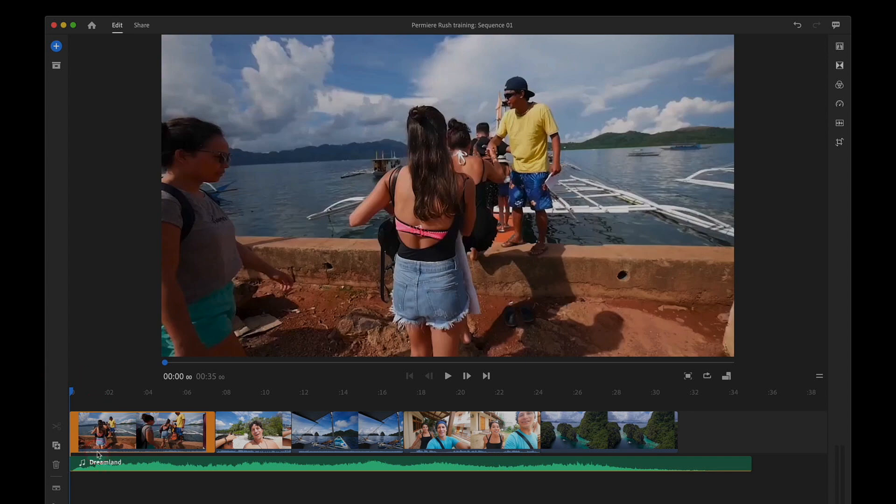
left_click_drag(73, 397, 305, 411)
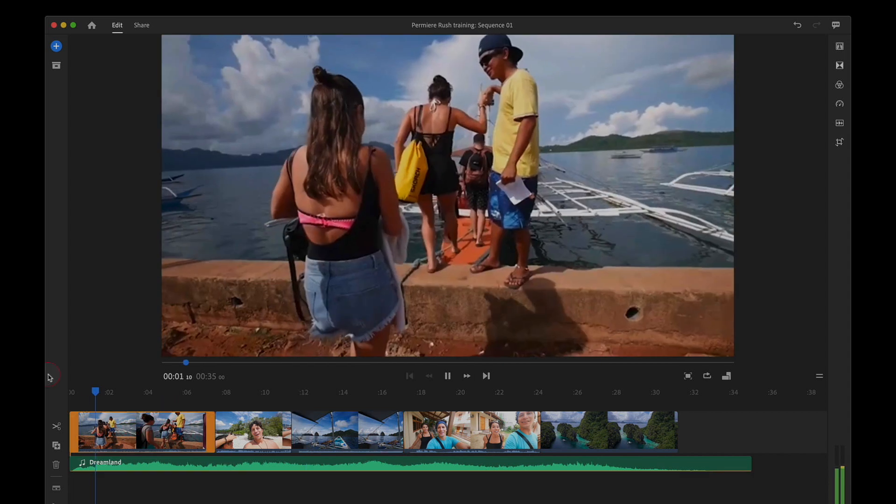
key("space")
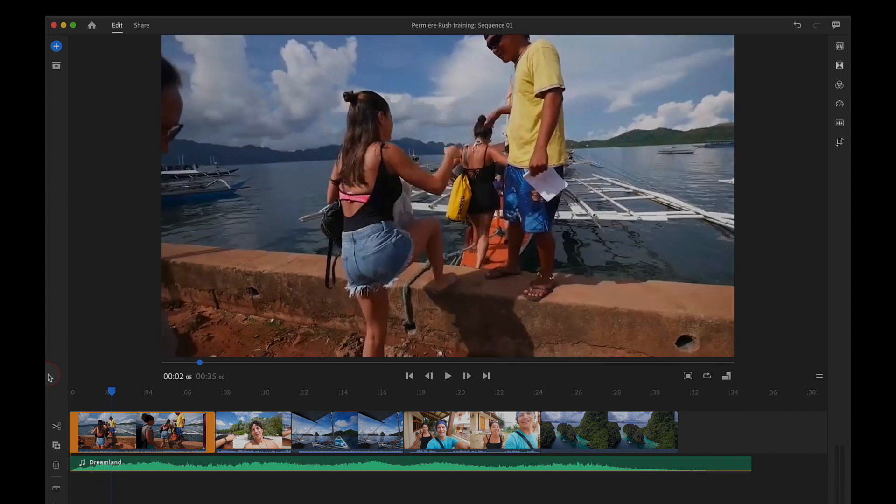
left_click(665, 406)
left_click_drag(664, 406, 678, 407)
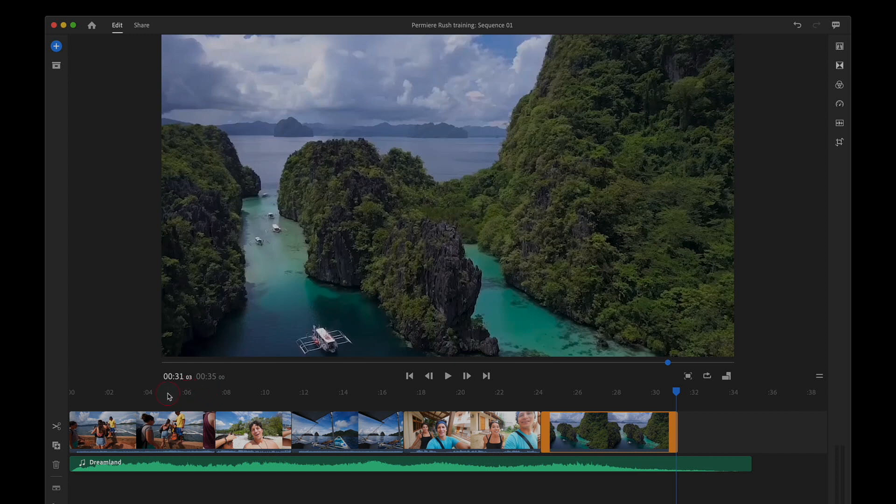
Try to trim the start of the Boarding the Boat clip slightly and drag its edge back
left_click(123, 401)
left_click(75, 415)
left_click(76, 422)
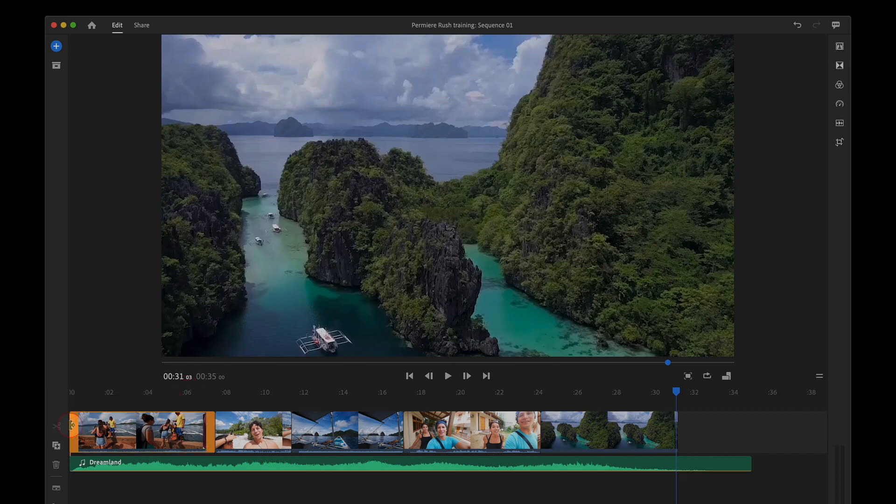
left_click(72, 424)
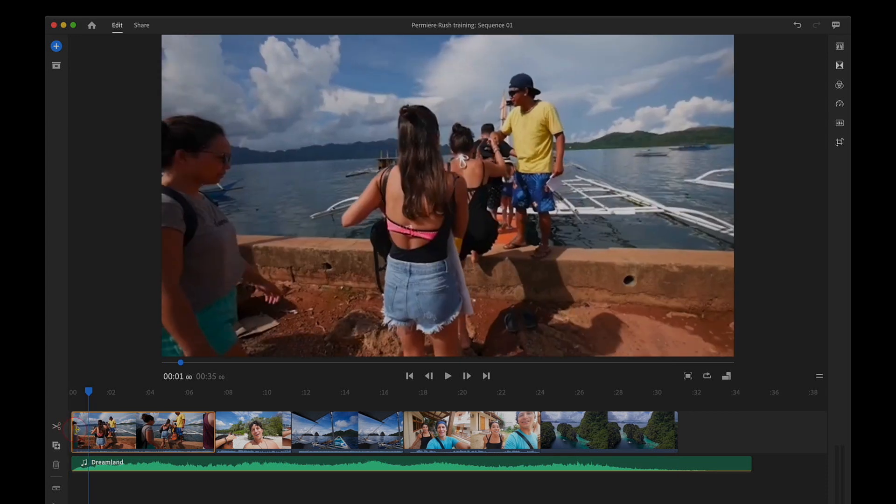
mouse_move(77, 430)
left_mouse_down()
mouse_move(117, 431)
mouse_move(73, 423)
left_mouse_up()
Move the Dreamland audio clip along its track to start at about 19 seconds
left_click(120, 464)
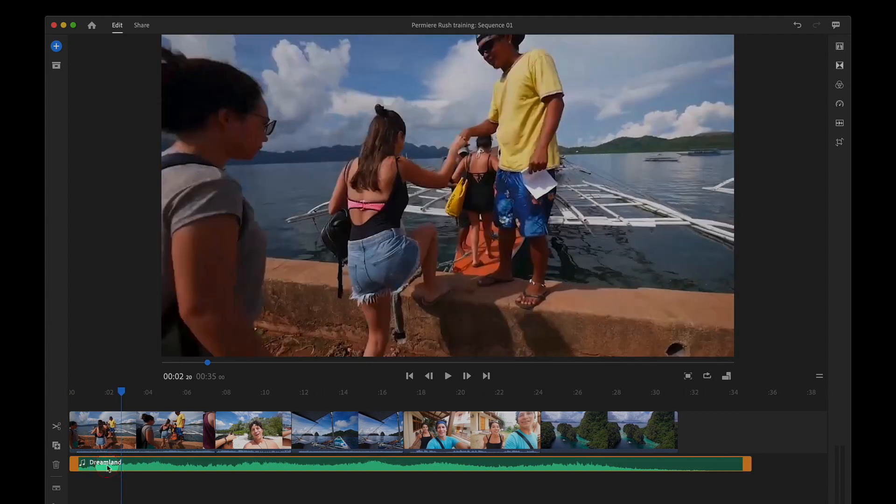
right_click(107, 463)
left_click_drag(161, 465, 585, 467)
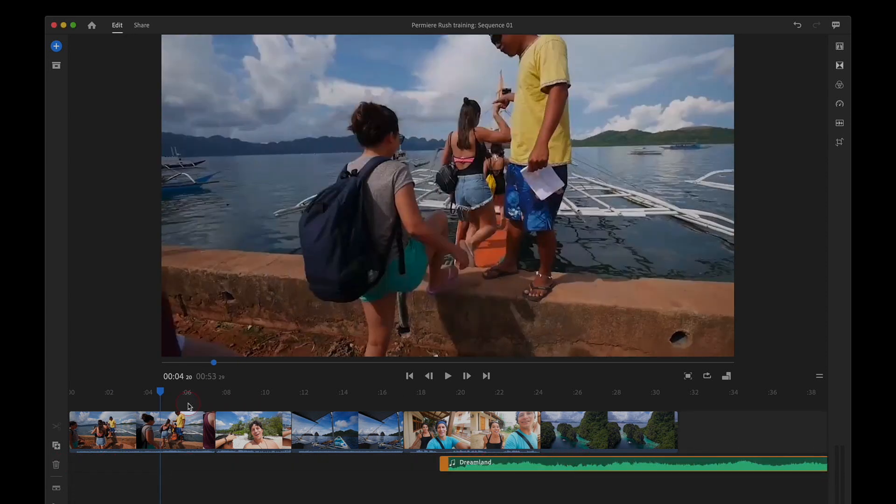
Try trimming about 2.6 seconds off the start of the Boarding the Boat clip, and undo the trim
left_click_drag(160, 396, 123, 421)
left_click(73, 419)
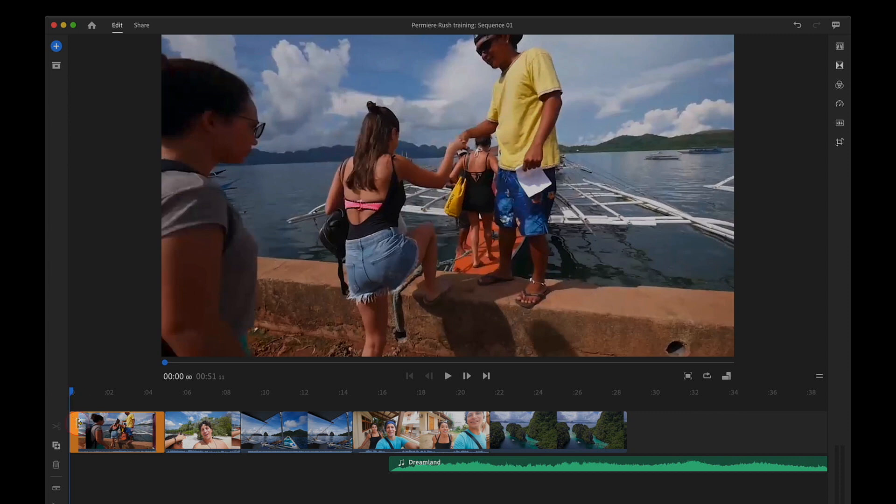
key("super+z")
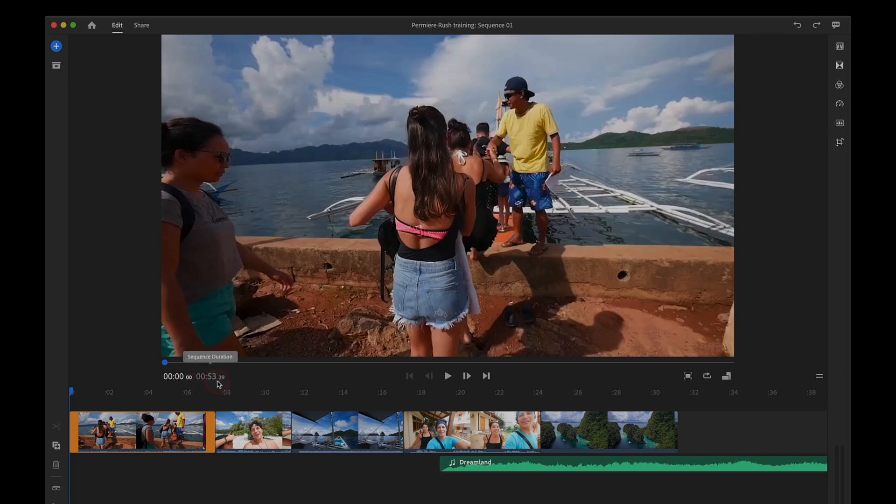
Trim the start of the Boarding the Boat clip until about 1.8 seconds of it remain
left_click_drag(72, 420, 118, 423)
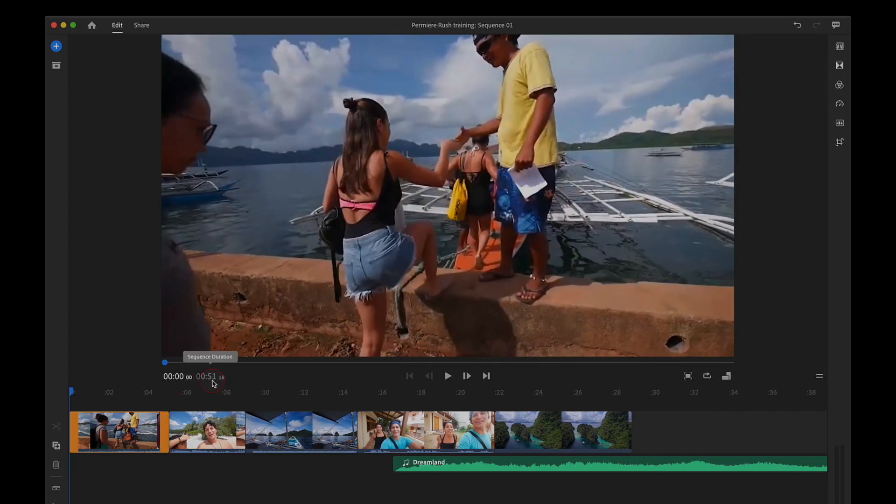
left_click_drag(71, 425, 137, 430)
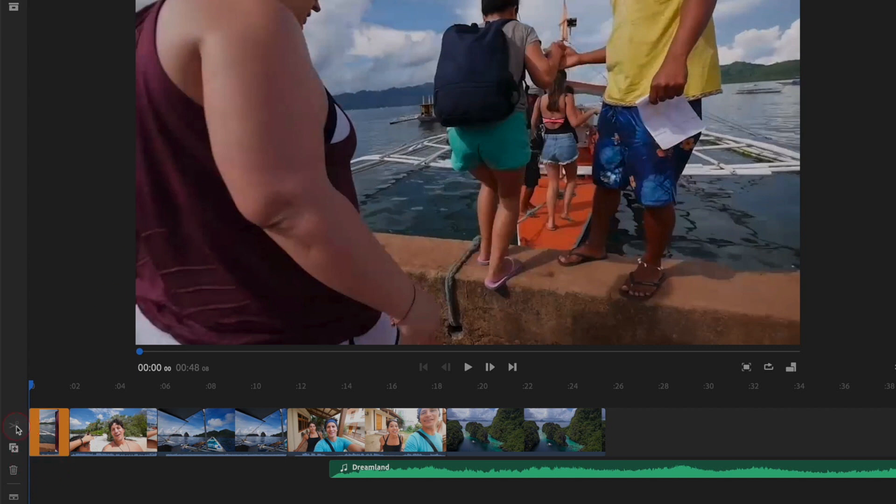
Split the trimmed Boarding the Boat clip at 00:00 22 and select its second part
left_click(45, 424)
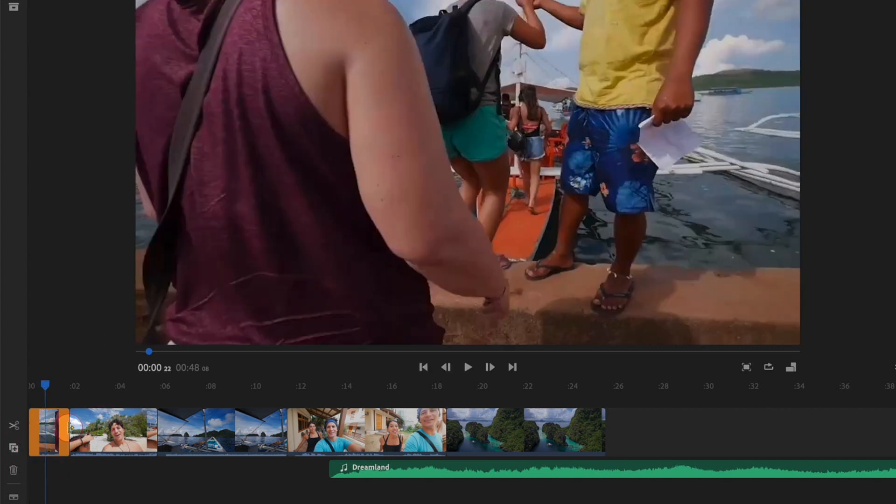
left_click(16, 426)
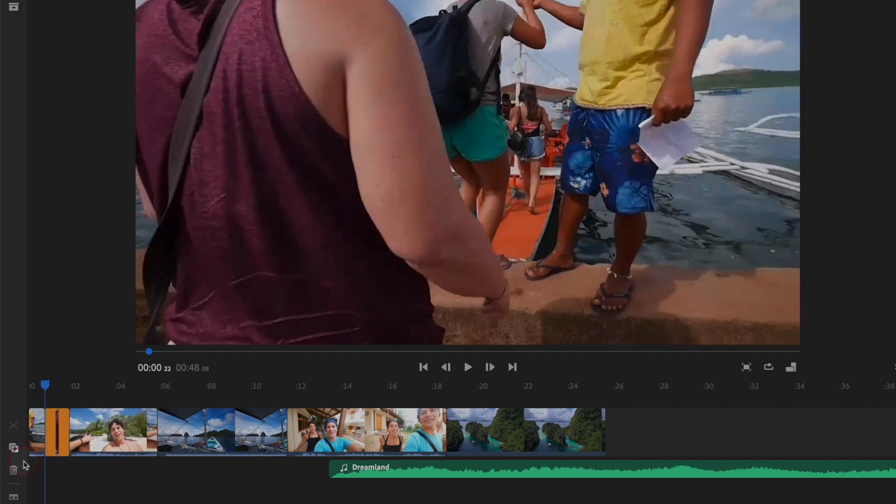
left_click(58, 433)
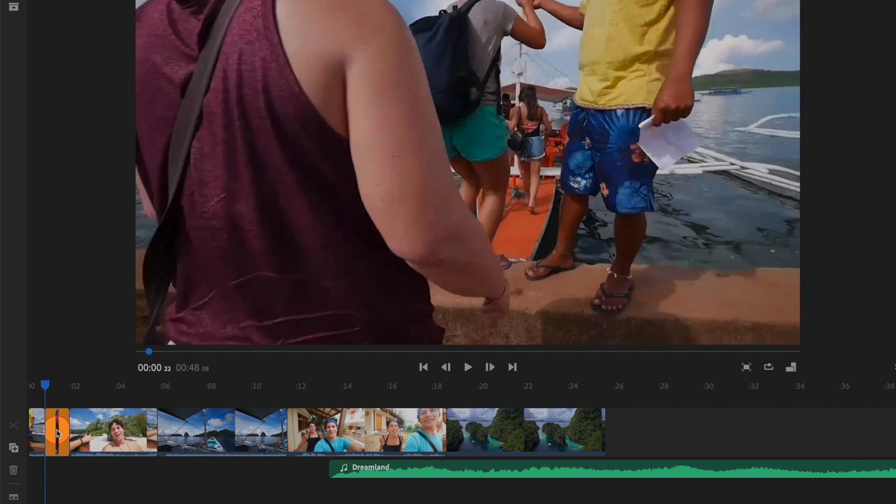
Split the first part of the Boarding the Boat clip again at 00:00 11
key("=")
key("=")
key("=")
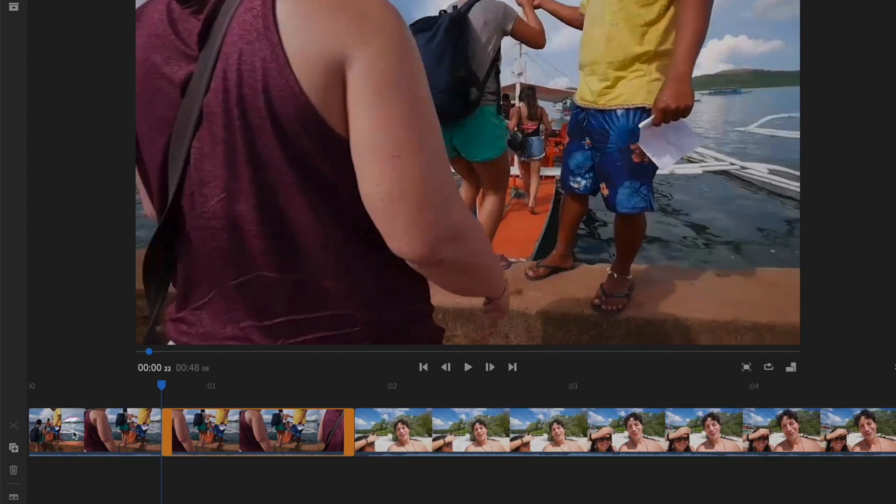
left_click_drag(155, 386, 96, 394)
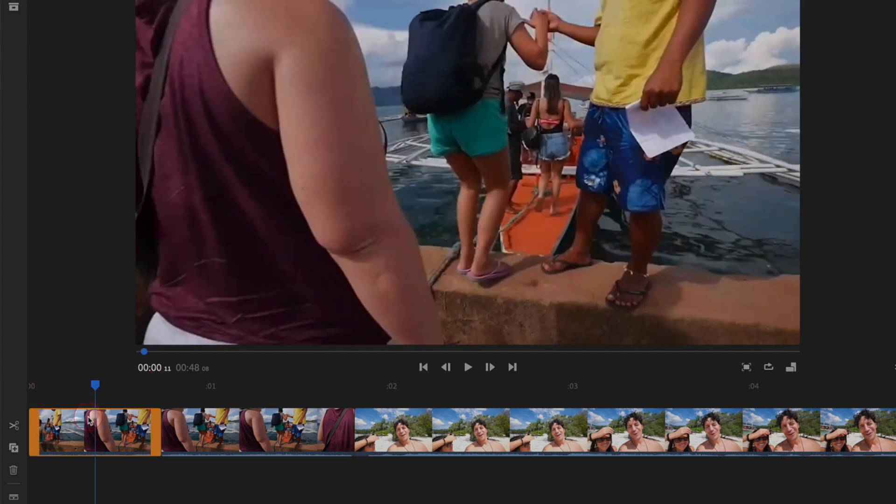
left_click(13, 425)
Make further cuts along the timeline, including one in the Beach Selfie clip at about 2.1 seconds
mouse_move(82, 387)
left_mouse_down()
mouse_move(28, 386)
mouse_move(118, 386)
mouse_move(64, 386)
left_mouse_up()
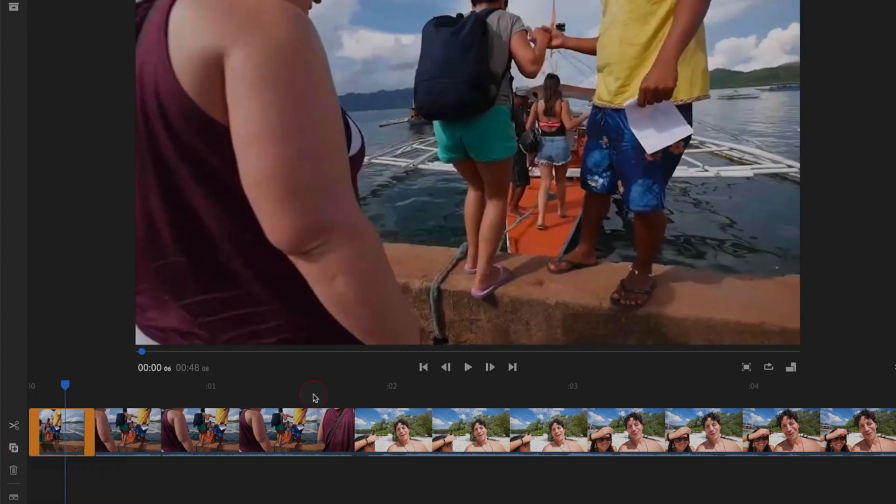
left_click(223, 398)
mouse_move(233, 386)
left_mouse_down()
mouse_move(223, 386)
mouse_move(247, 391)
left_mouse_up()
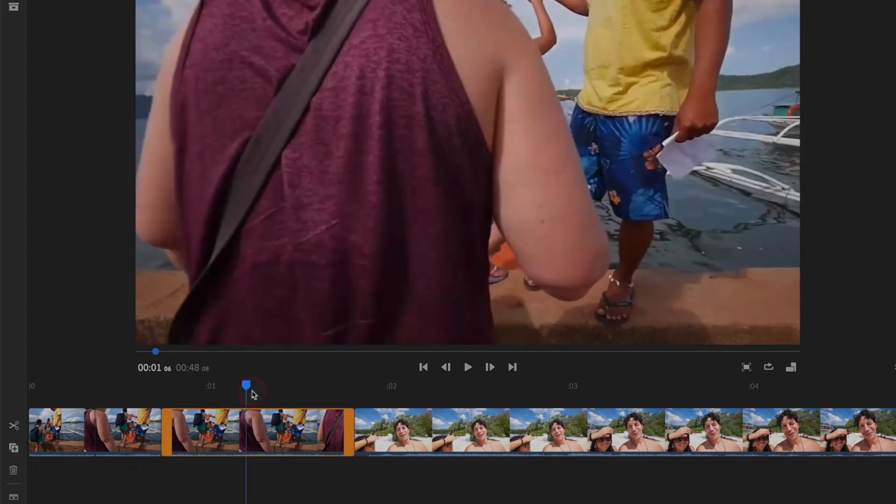
key("s")
left_click_drag(244, 386, 262, 391)
key("s")
Duplicate the Boarding the Boat segment between 00:00 11 and 00:00 22, and scrub through the copy
left_click(129, 425)
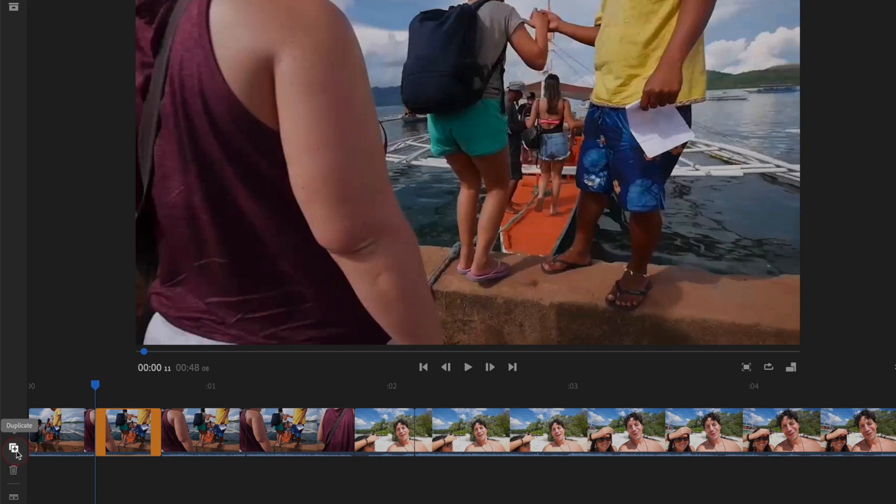
left_click(119, 421)
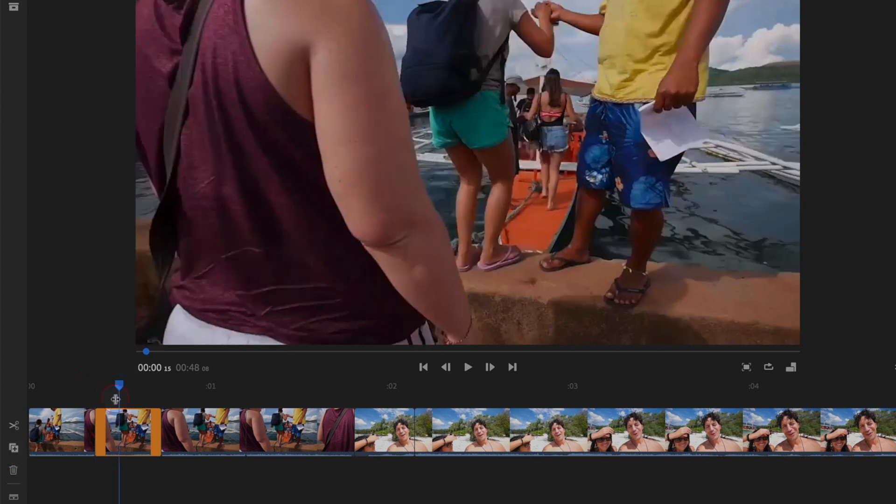
left_click(14, 449)
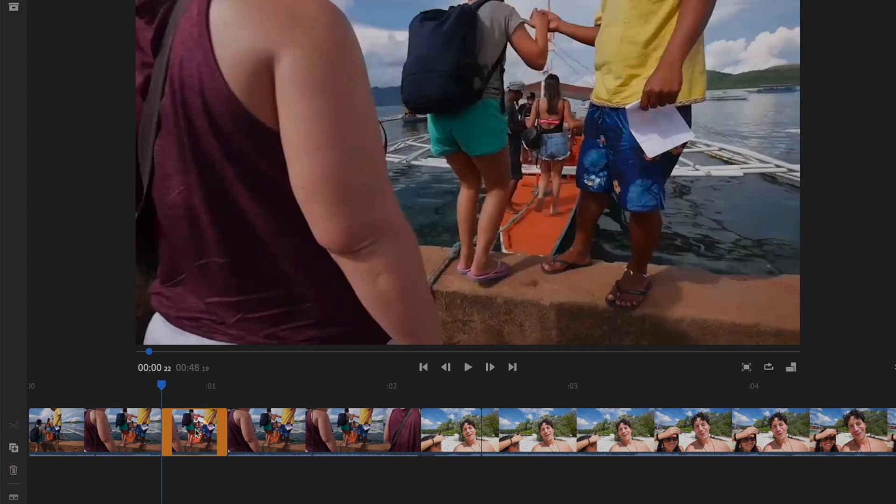
left_click(192, 423)
left_click_drag(191, 423, 163, 392)
left_click_drag(161, 356, 206, 428)
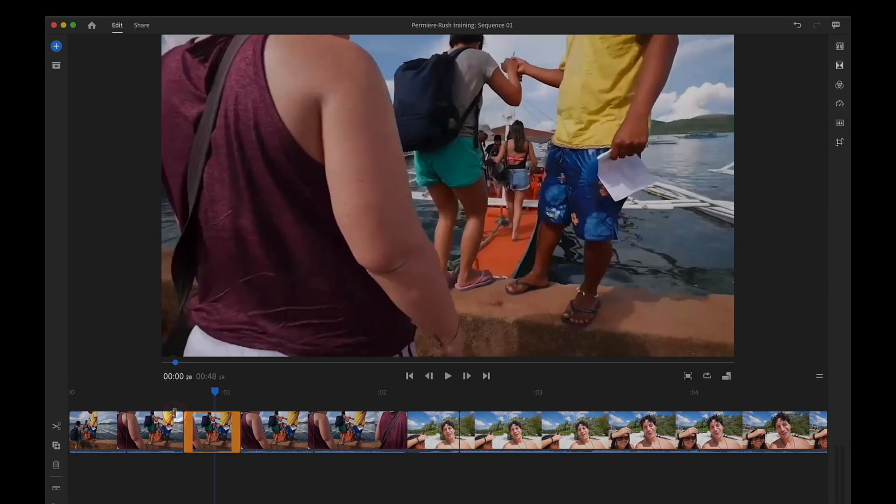
Delete the duplicated Boarding the Boat segment starting at 00:00 22 and the segment starting at 00:00 11
left_click(56, 466)
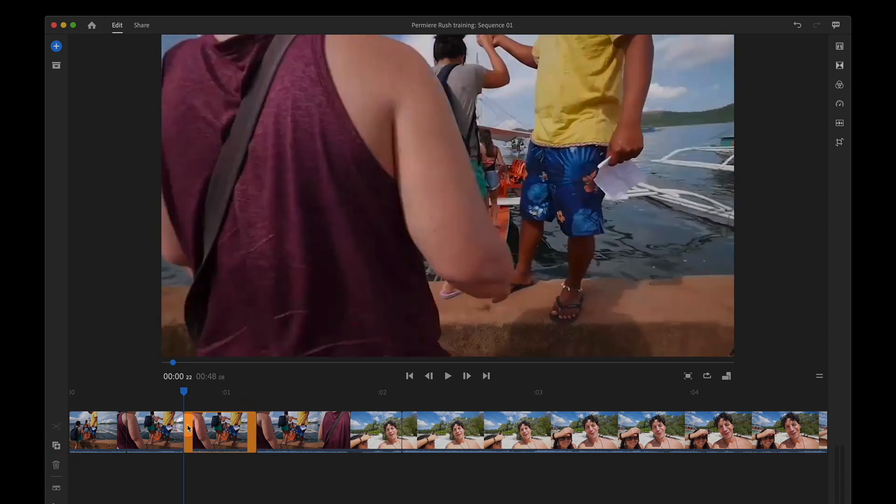
left_click(164, 429)
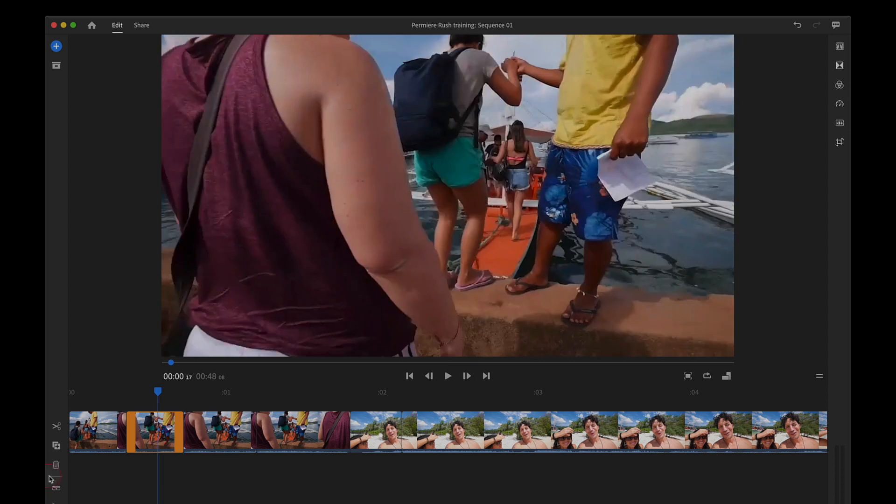
left_click(56, 465)
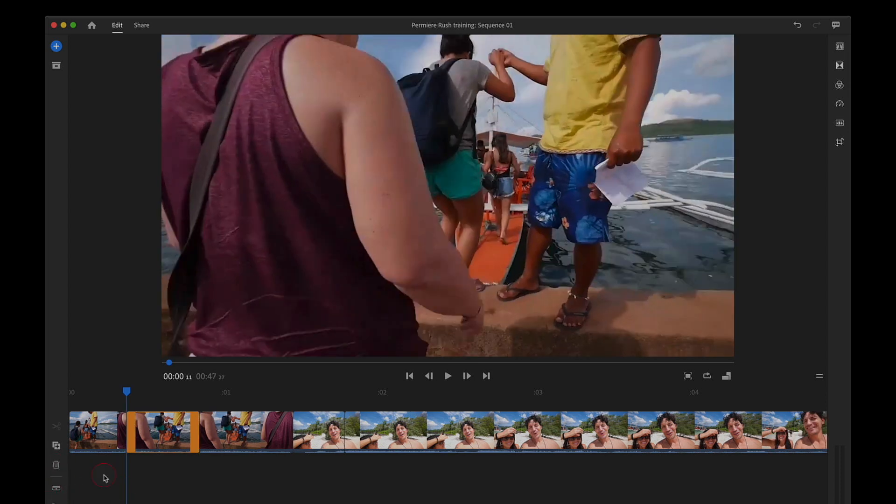
Play the shortened sequence from its start to check the cut, and return the playhead to 00:00 02
left_click_drag(137, 399, 79, 399)
key("space")
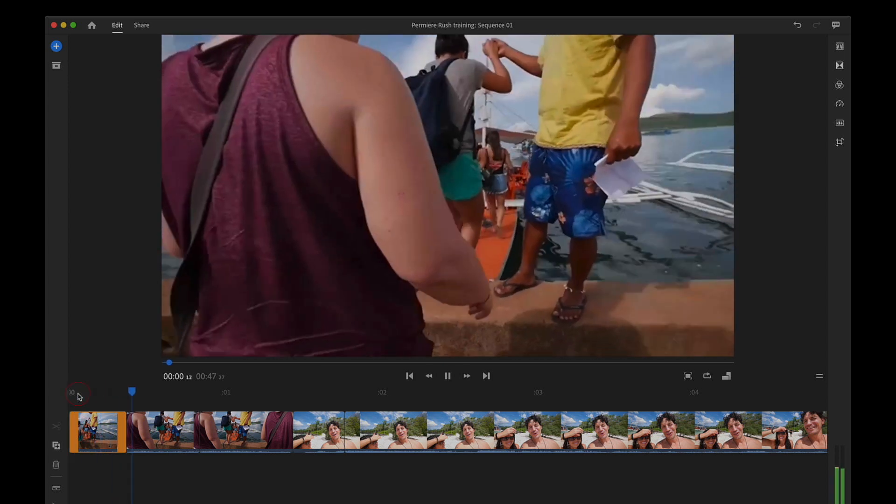
key("space")
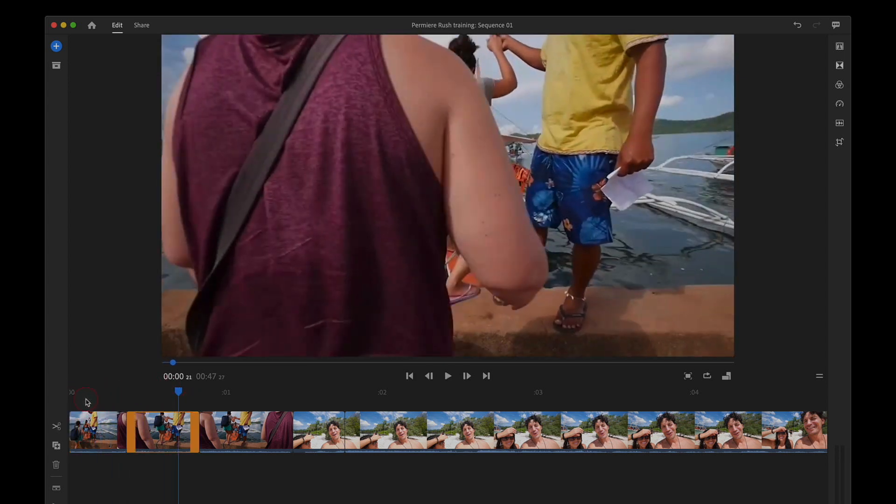
left_click_drag(90, 401, 80, 399)
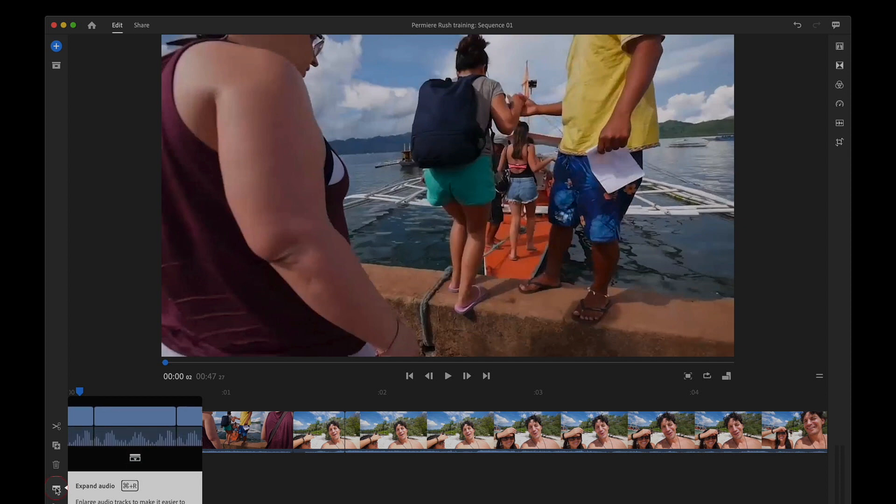
Expand the timeline's audio tracks to view the clips' waveforms, and collapse them again
left_click(57, 490)
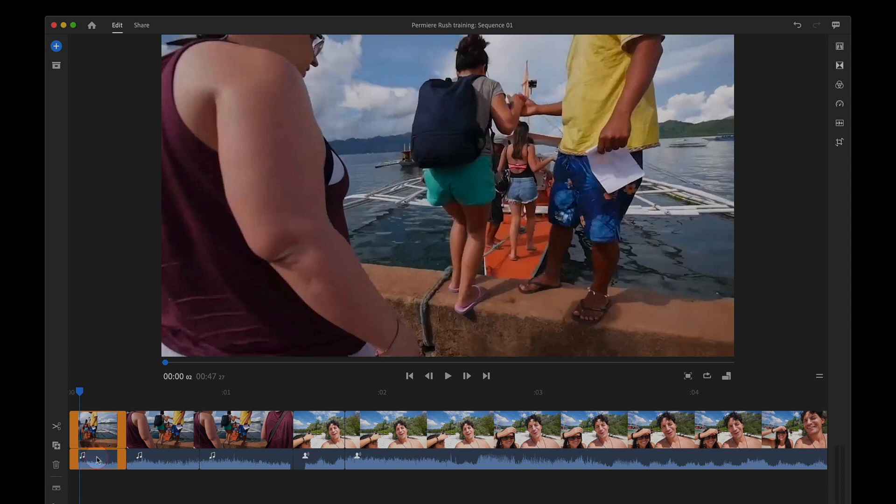
left_click(58, 488)
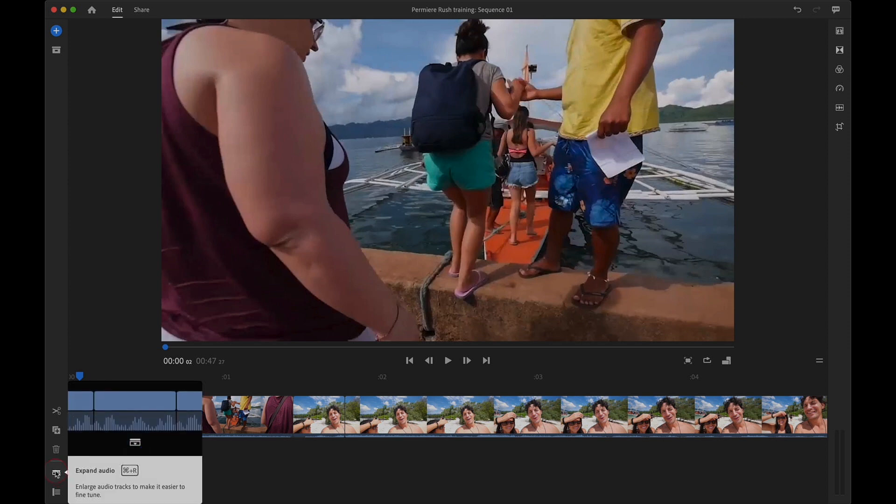
left_click(56, 474)
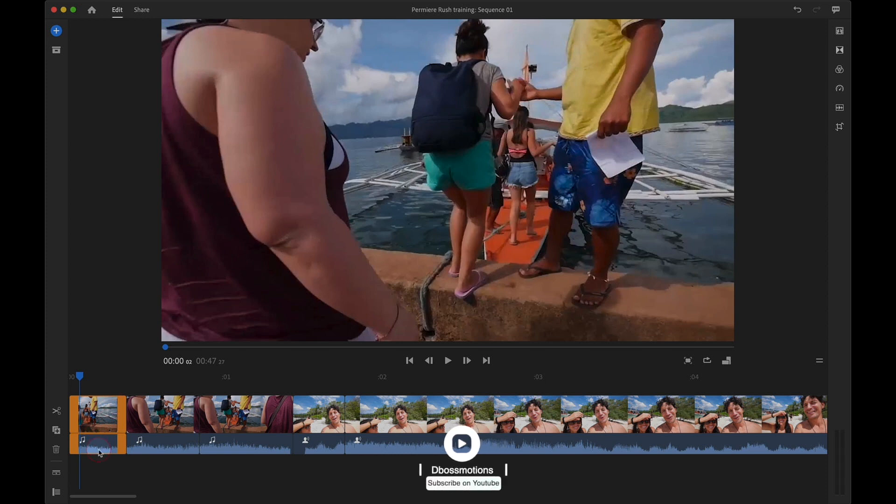
left_click(92, 472)
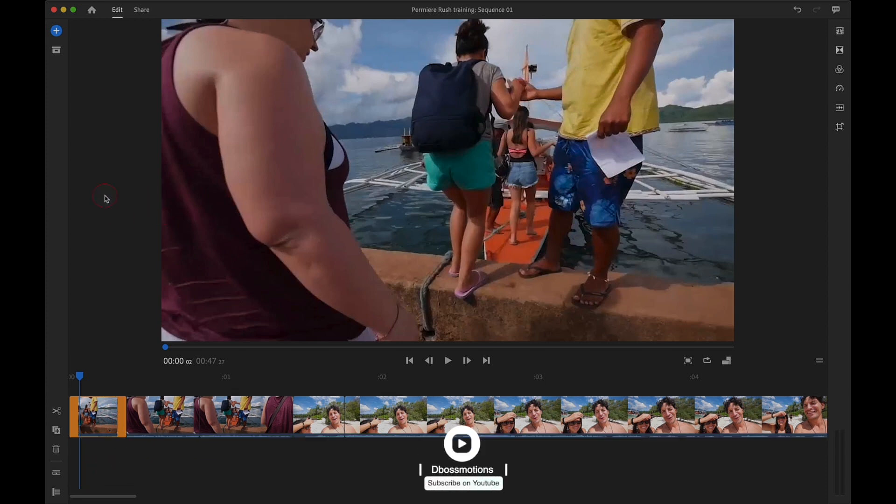
Browse for media to add, switching from Sample Media to the local Downloads folder and allowing access to it
left_click(56, 33)
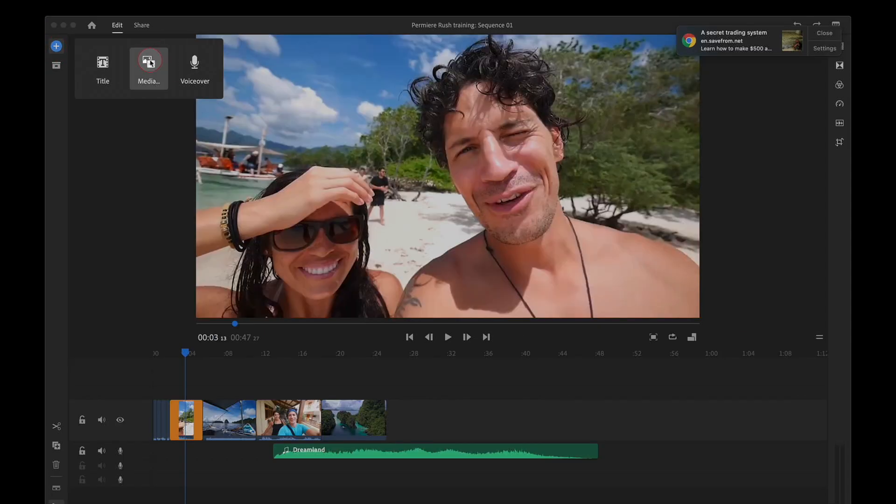
left_click(148, 66)
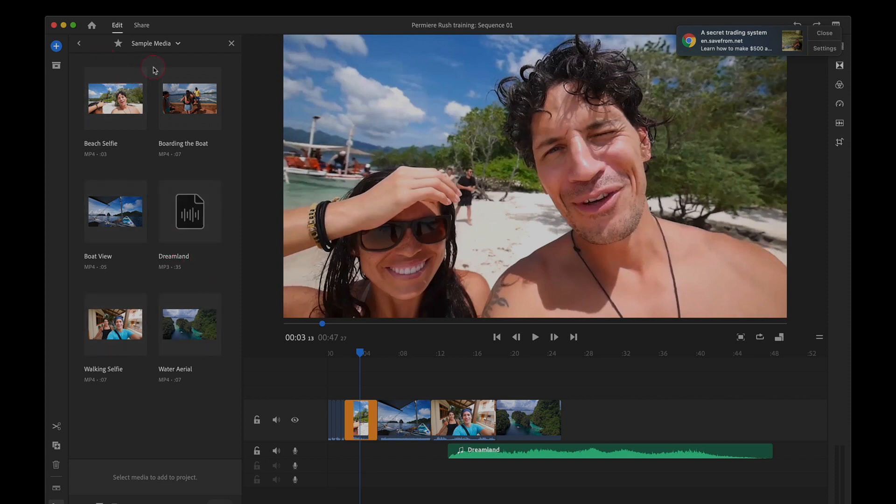
left_click(176, 45)
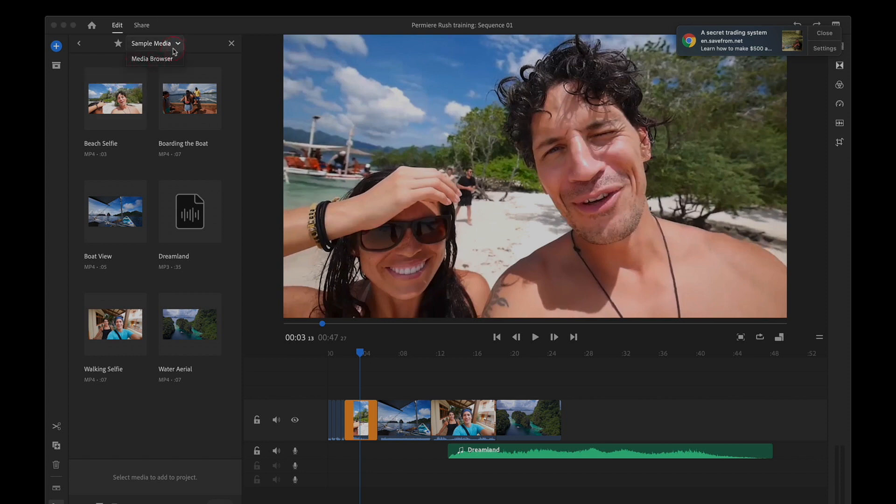
left_click(165, 60)
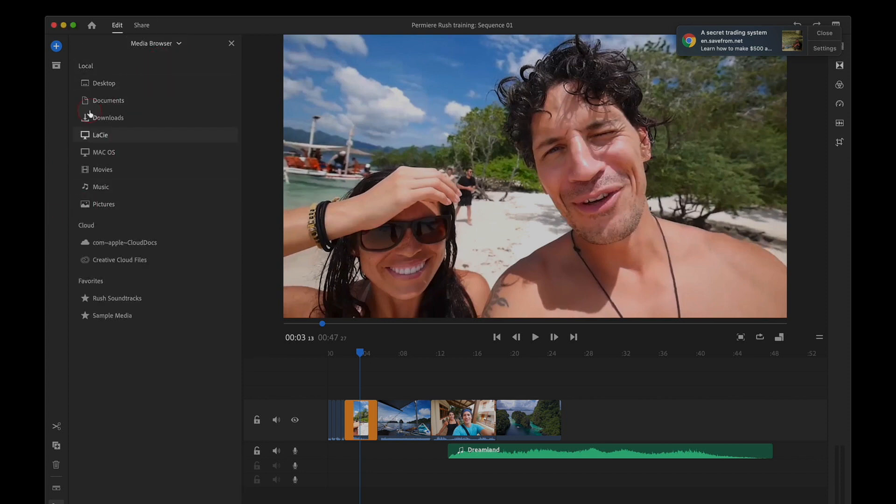
left_click(163, 90)
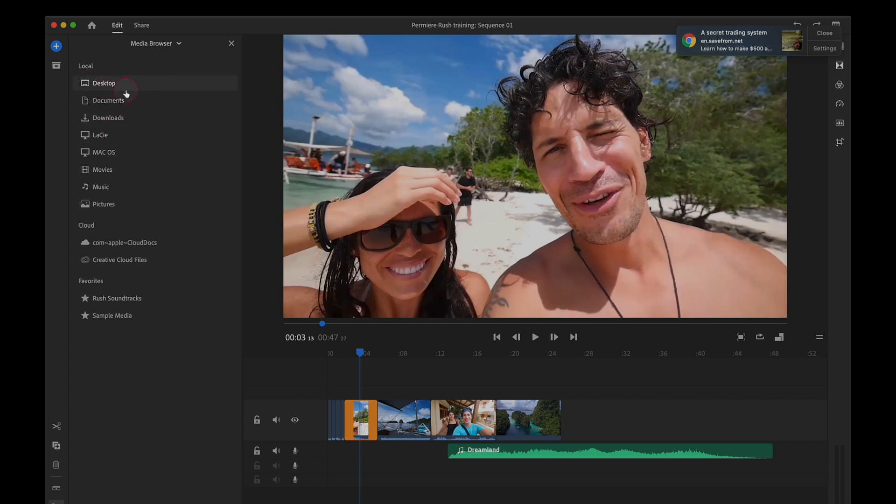
left_click(95, 122)
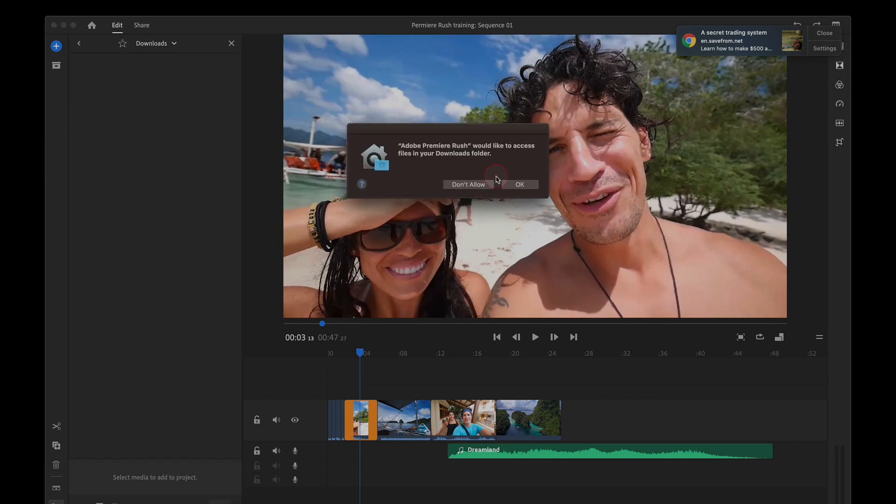
left_click(518, 184)
double_click(190, 95)
left_click(110, 110)
left_click(108, 103)
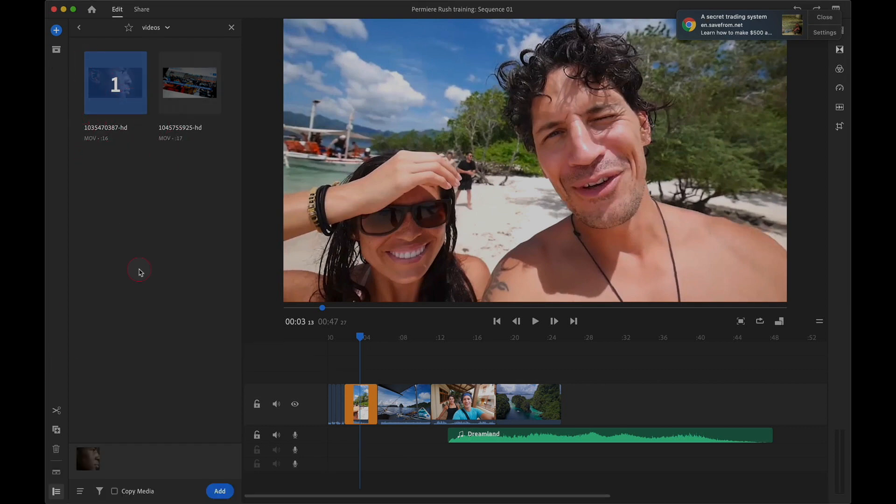
left_click(224, 494)
left_click(231, 29)
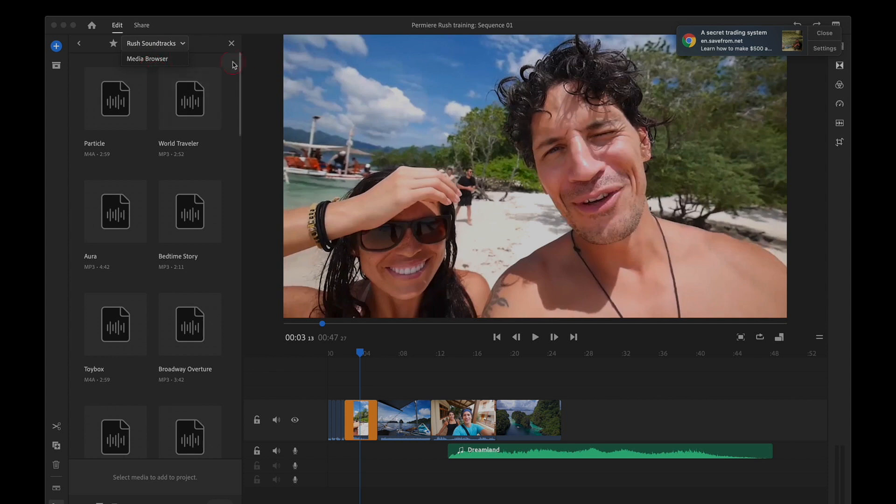
Look through the tracks in the Rush Soundtracks collection, and return to the main list of media locations
left_click(212, 170)
scroll(196, 168, "down", 5)
scroll(179, 166, "down", 15)
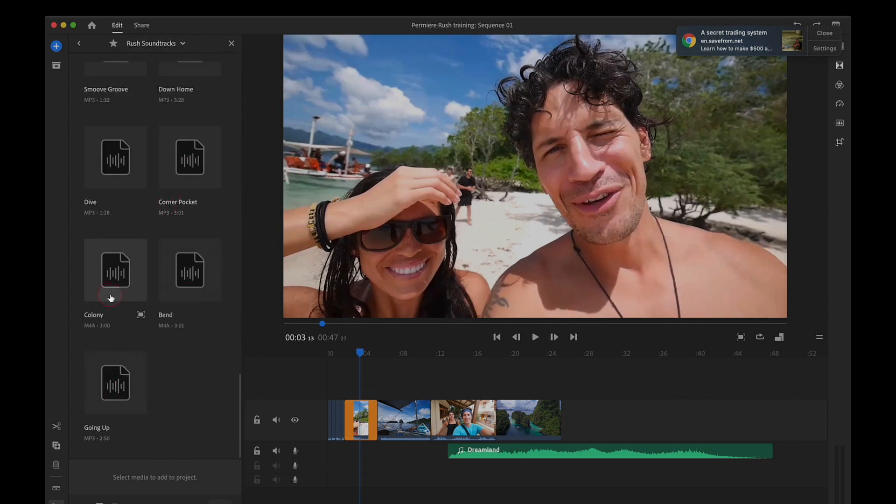
scroll(178, 341, "up", 8)
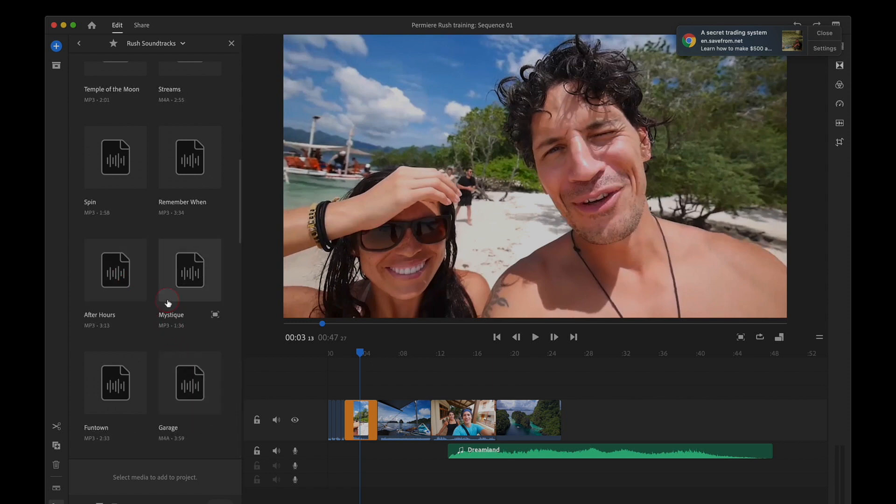
scroll(180, 281, "down", 8)
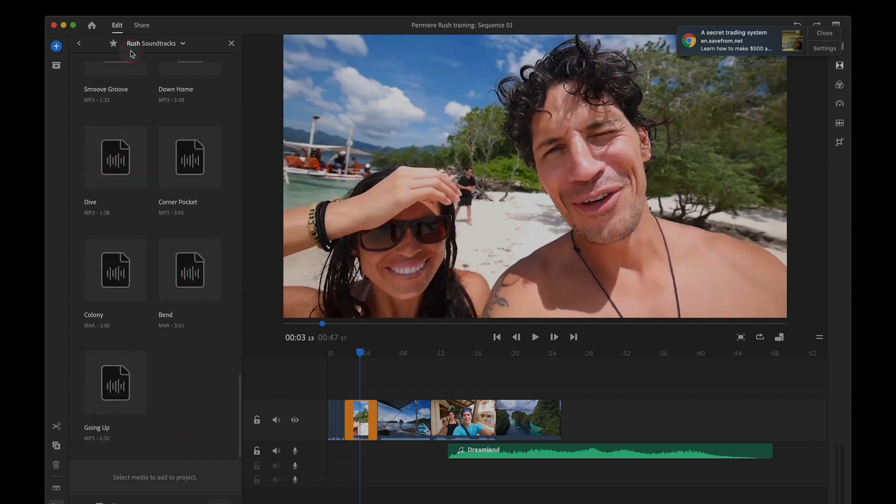
left_click(79, 47)
left_click(56, 66)
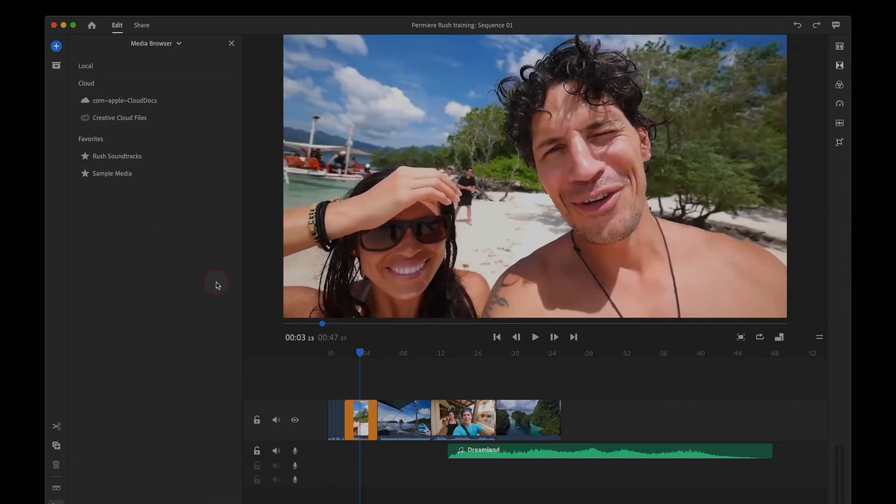
Try the Film and SL Kodak color presets on the selected Beach Selfie clip, and settle on SL Bleach
left_click(841, 85)
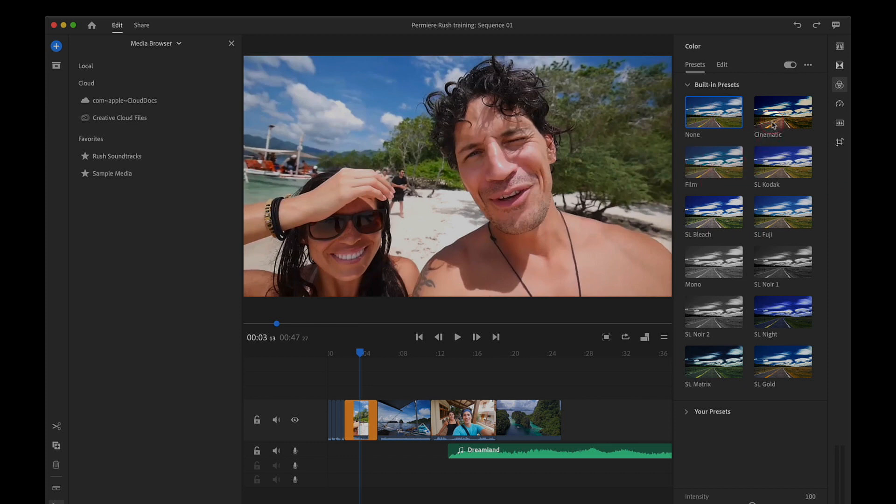
left_click(707, 163)
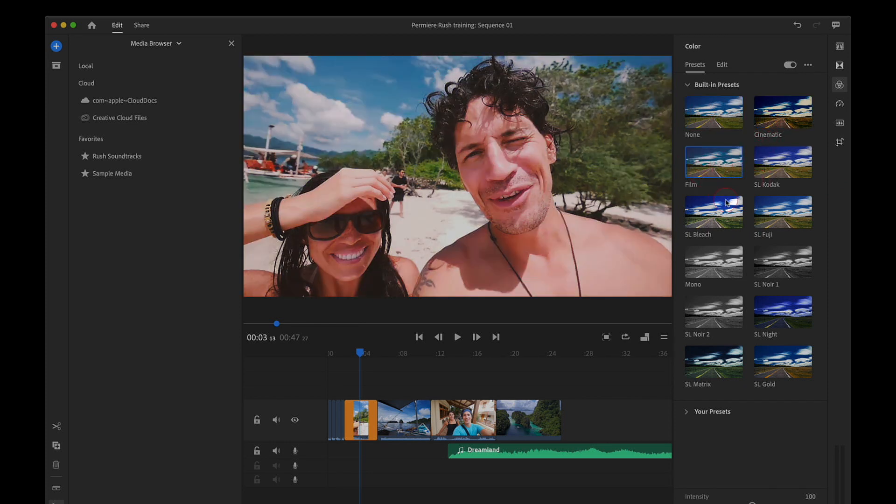
left_click(777, 167)
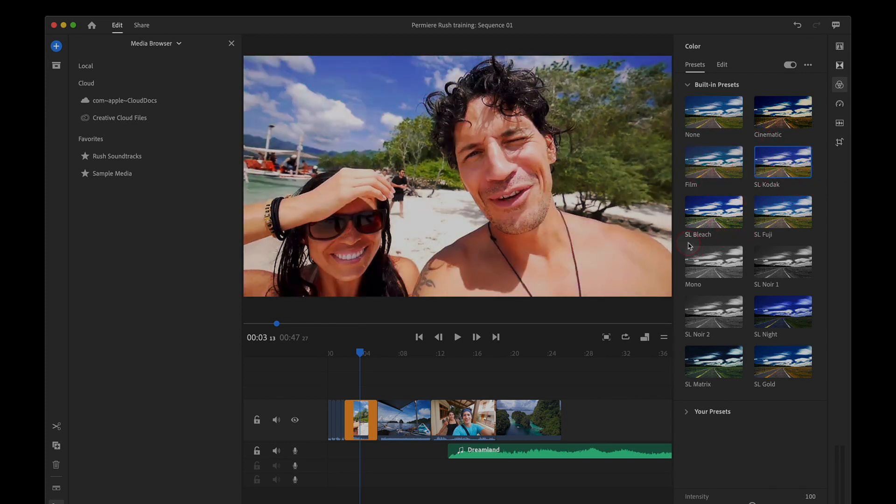
left_click(701, 211)
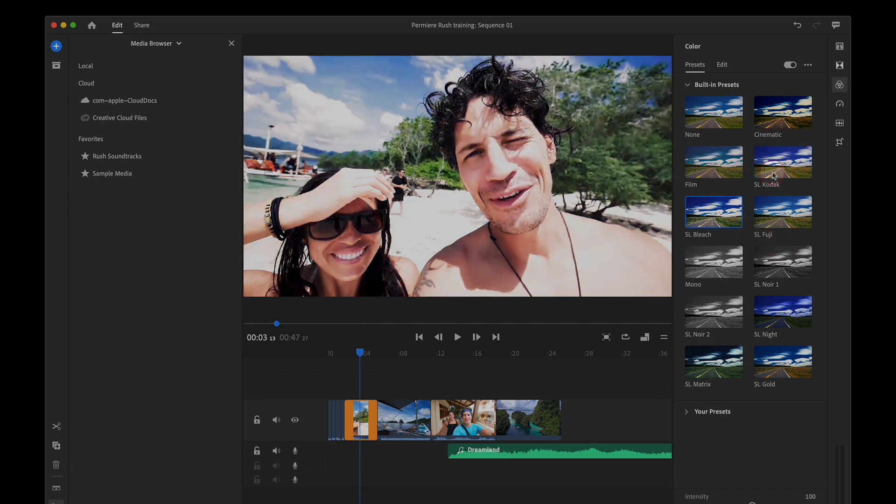
left_click(702, 412)
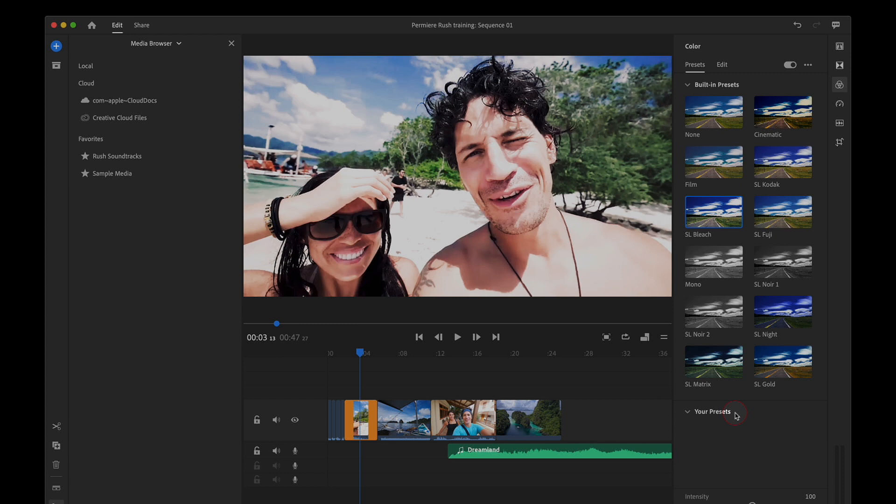
Apply the Cross Dissolve transition to both ends of the selected Beach Selfie clip
left_click(839, 65)
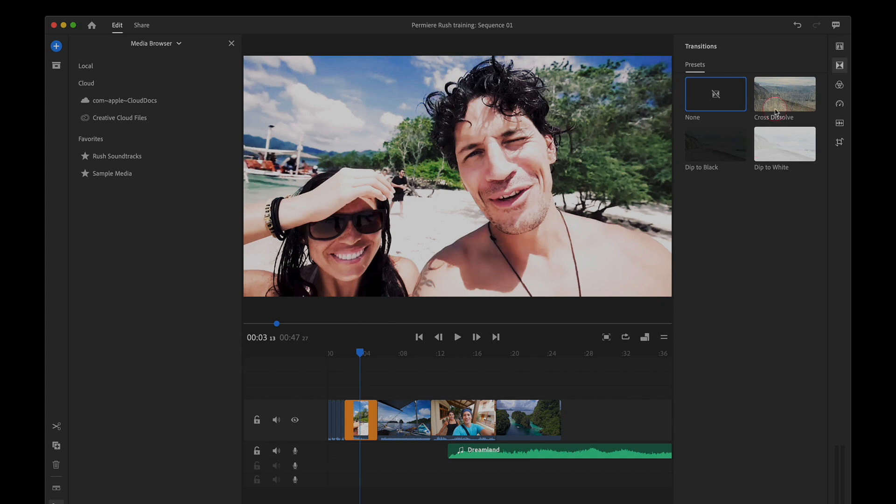
left_click(774, 93)
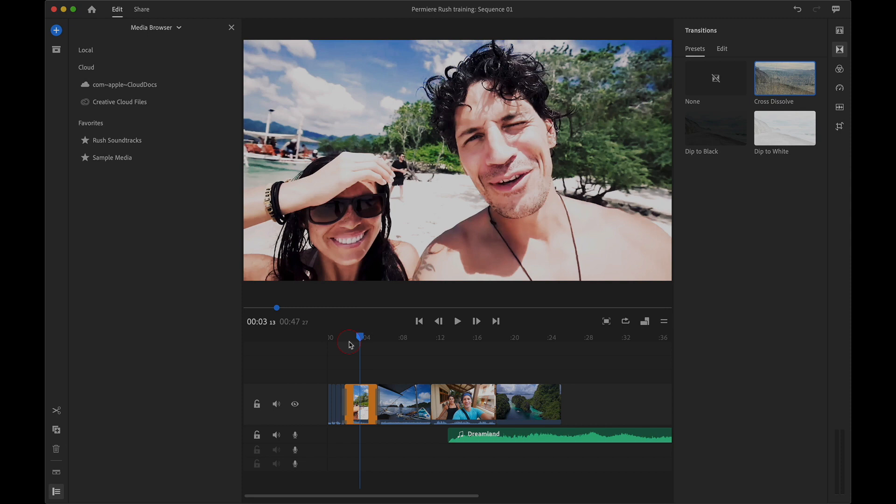
key("equal")
key("equal")
key("equal")
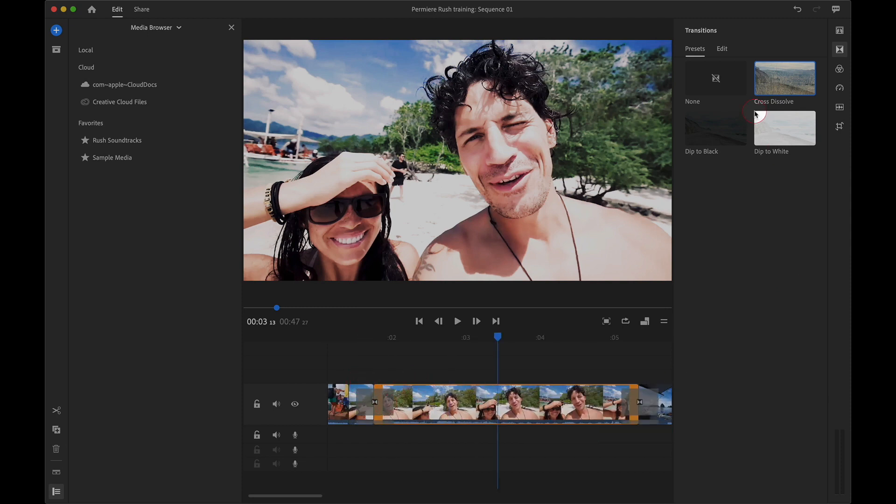
Play the sequence through the Beach Selfie clip's dissolves and on into the Boat View clip
left_click(369, 350)
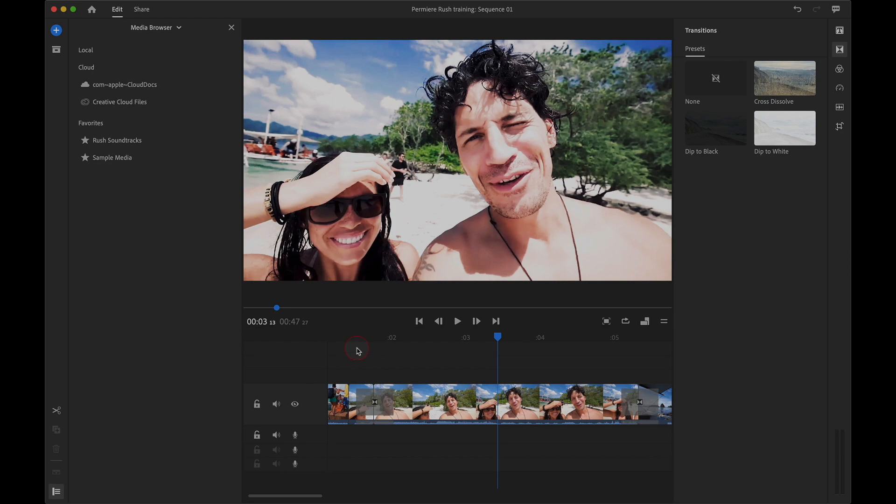
mouse_move(357, 351)
left_mouse_down()
mouse_move(356, 343)
mouse_move(619, 359)
mouse_move(640, 382)
mouse_move(668, 387)
mouse_move(348, 344)
left_mouse_up()
key("space")
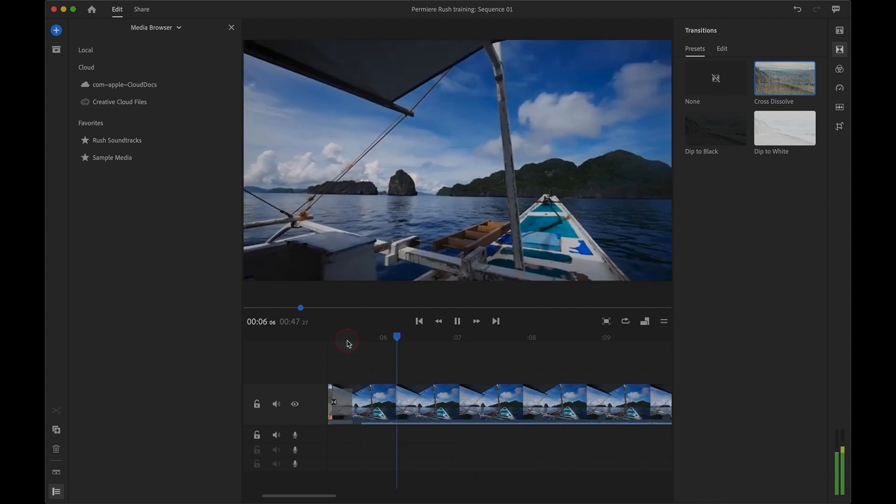
key("space")
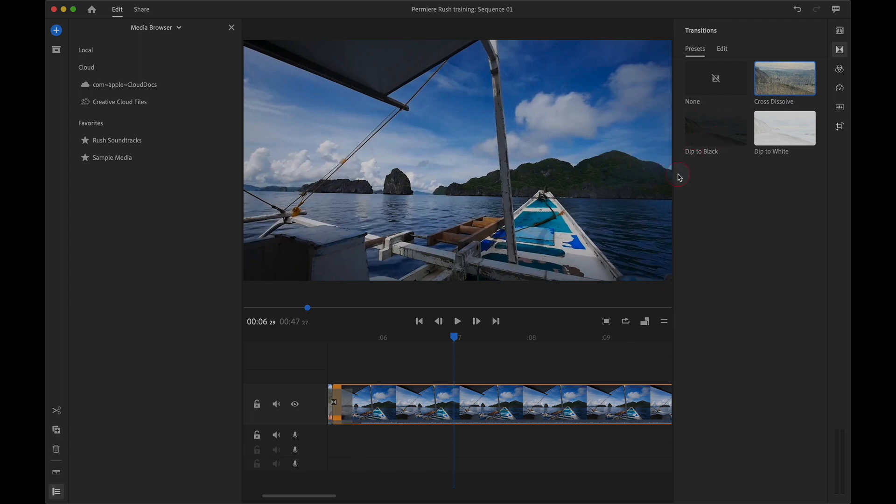
Add a Dip to Black transition between the Boat View and Walking Selfie clips, and place the playhead just before it
left_click_drag(455, 337, 665, 255)
left_click(696, 137)
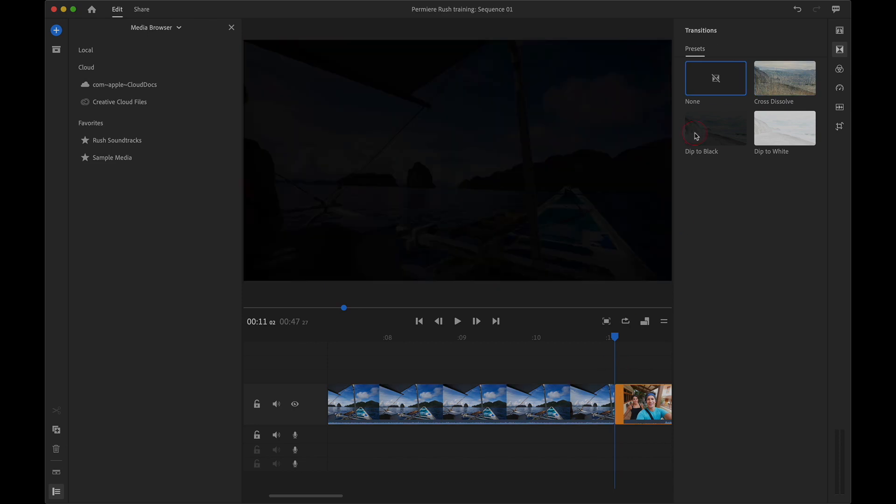
left_click_drag(599, 340, 583, 337)
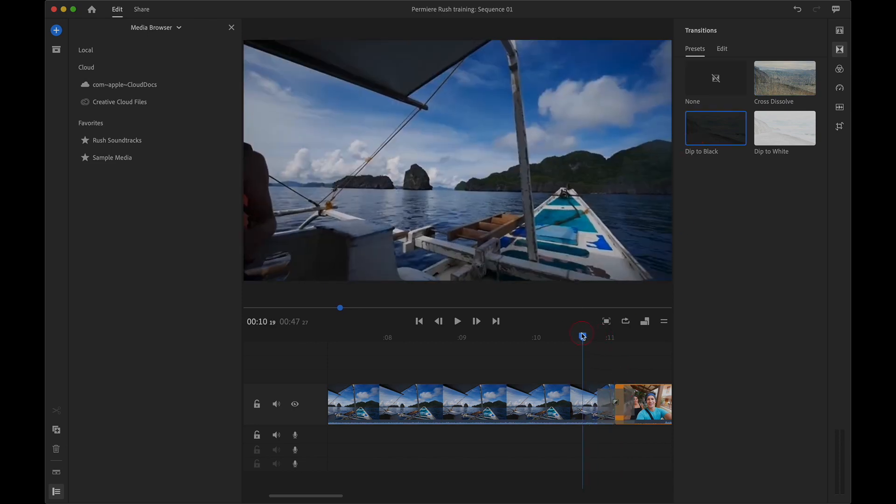
Play through the Dip to Black transition between the Boat View and Walking Selfie clips, and set its duration to 0.67 sec
key("space")
key("space")
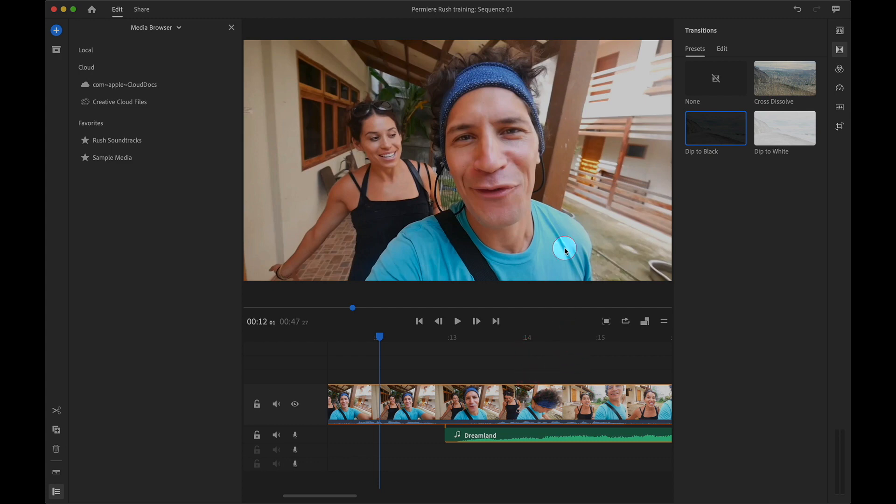
left_click(722, 49)
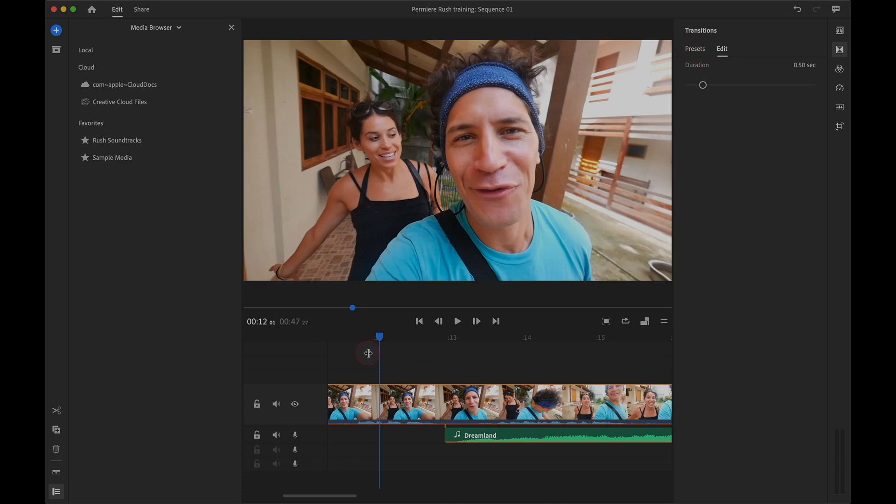
left_click_drag(373, 338, 333, 345)
left_click_drag(703, 86, 725, 95)
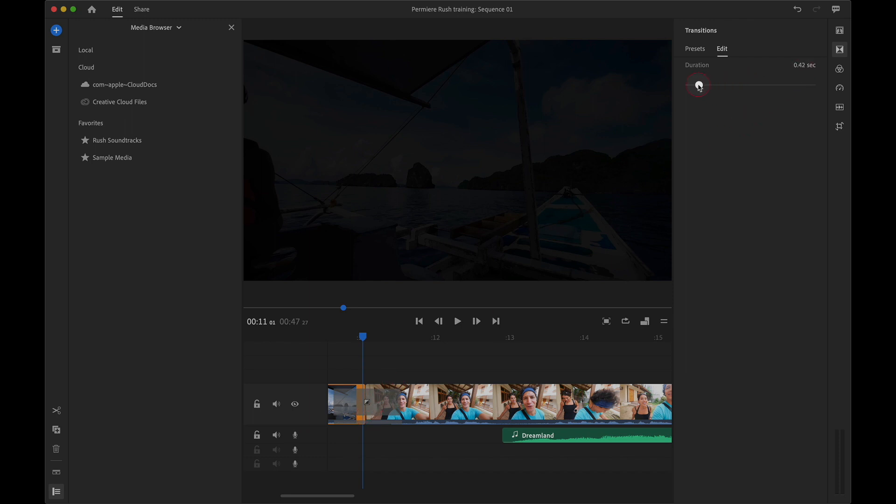
left_click_drag(699, 85, 699, 85)
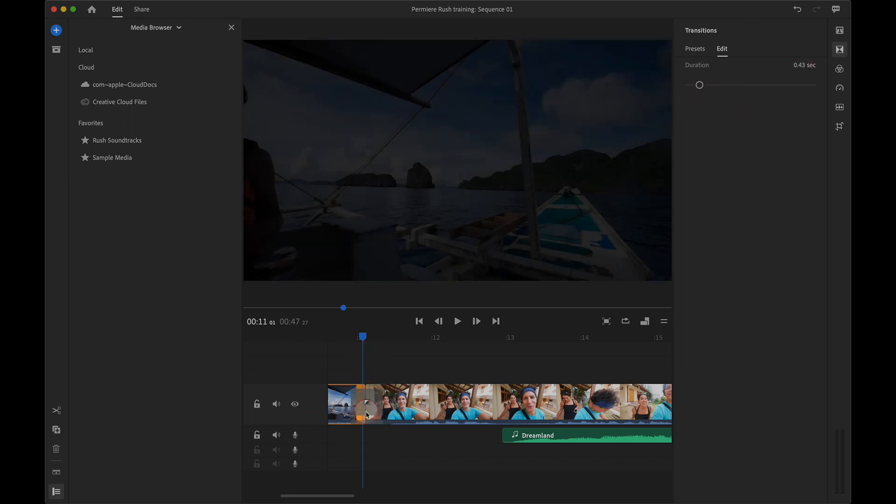
left_click_drag(699, 86, 740, 85)
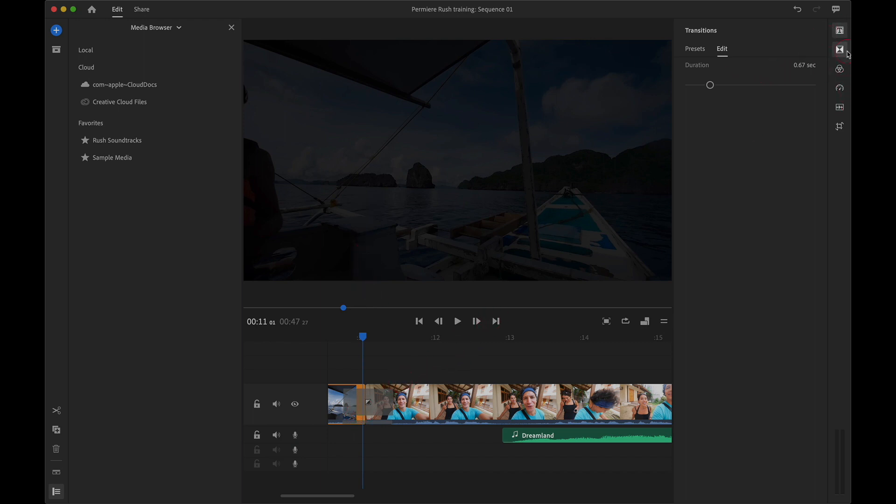
Add the Bold Image Caption title above the Walking Selfie clip, starting at about 00:13:19
left_click(840, 30)
left_click_drag(825, 156, 825, 126)
scroll(745, 282, "down", 1)
scroll(745, 282, "down", 3)
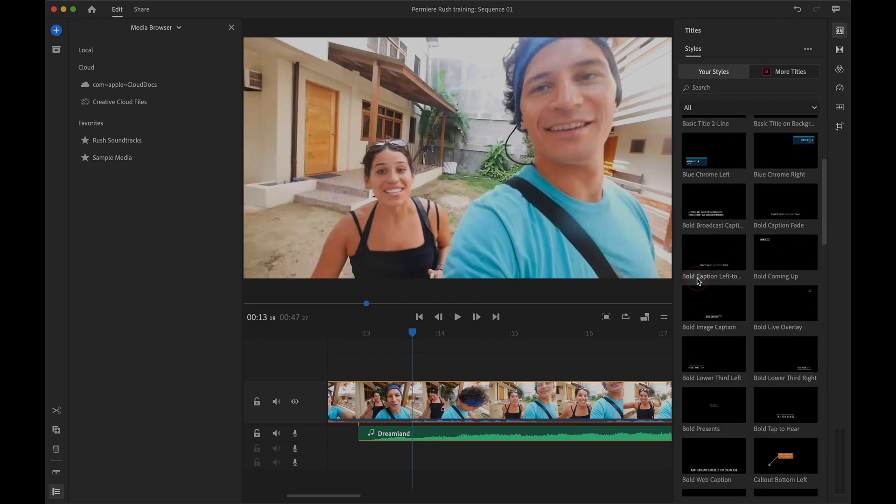
left_click_drag(569, 284, 480, 222)
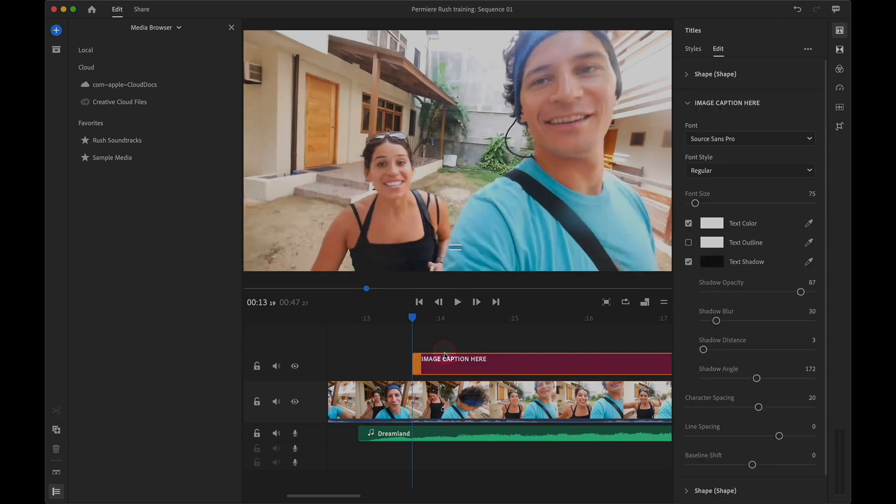
Replace the placeholder caption text with "traveling to lagos" and view the title further along, at about 00:16
mouse_move(452, 324)
left_mouse_down()
mouse_move(541, 322)
mouse_move(423, 317)
mouse_move(539, 311)
mouse_move(409, 308)
mouse_move(563, 304)
mouse_move(509, 308)
left_mouse_up()
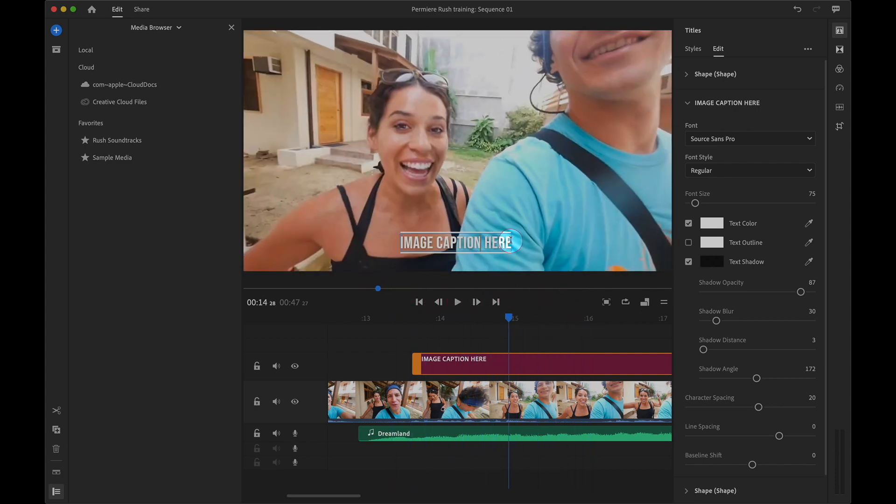
left_click(373, 224)
type("traveling")
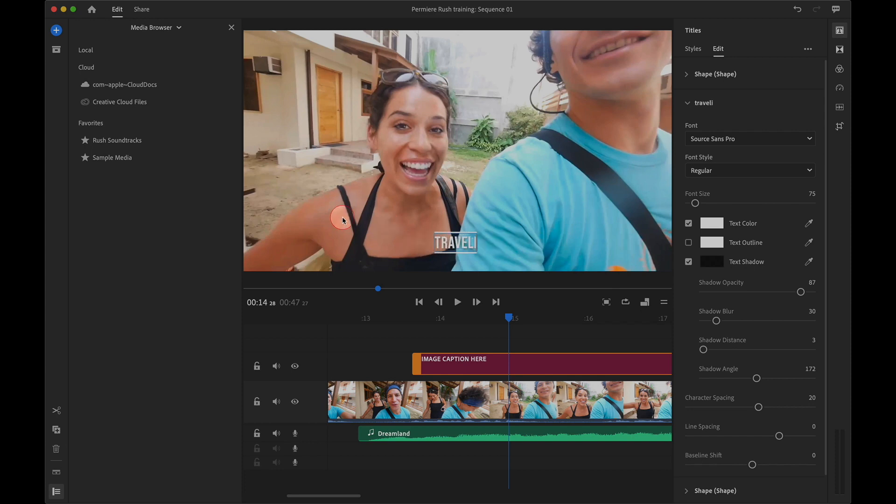
type(" to")
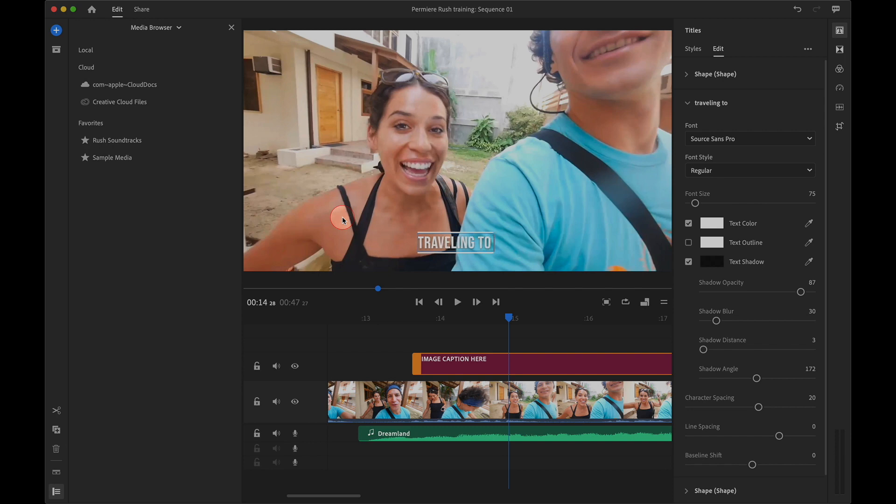
type(" lagos")
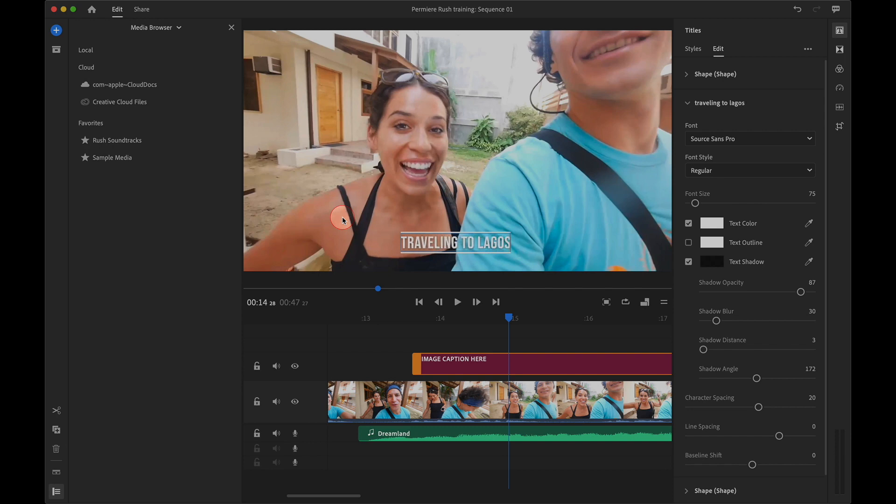
left_click(480, 260)
left_click_drag(509, 318, 592, 343)
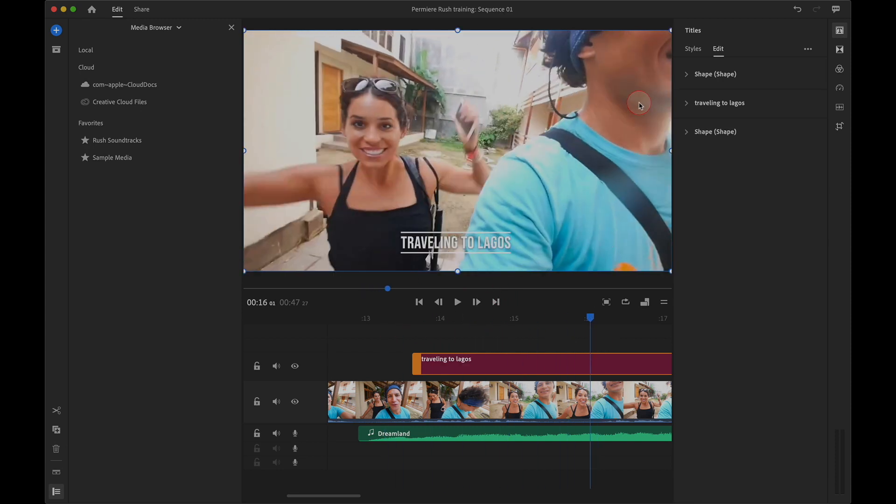
Try a thicker shape outline on the line above the title text, and turn the outline off again
left_click(690, 79)
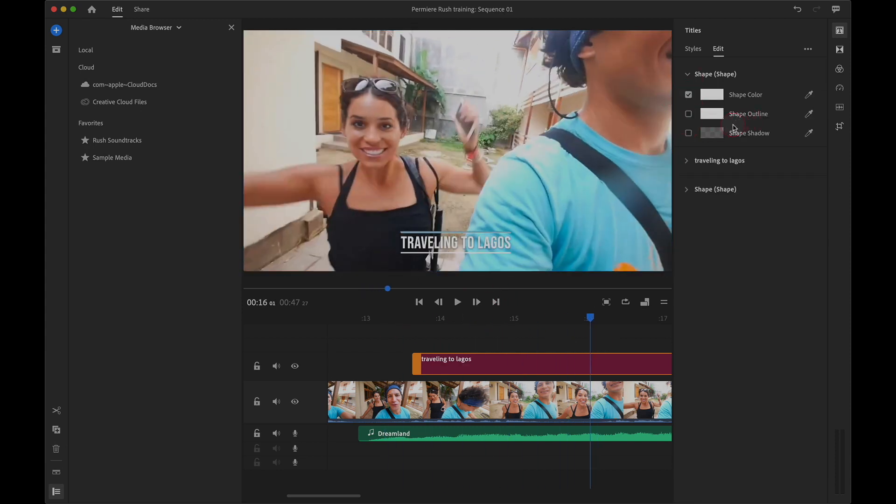
left_click(646, 117)
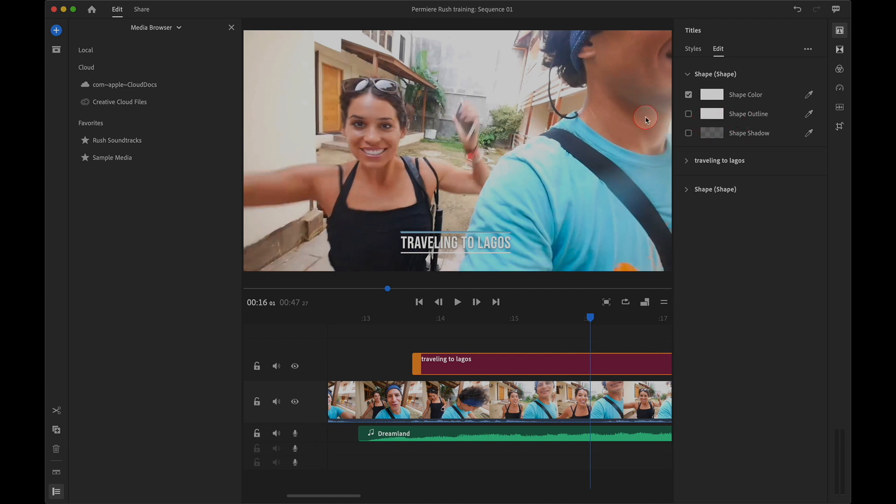
left_click(688, 114)
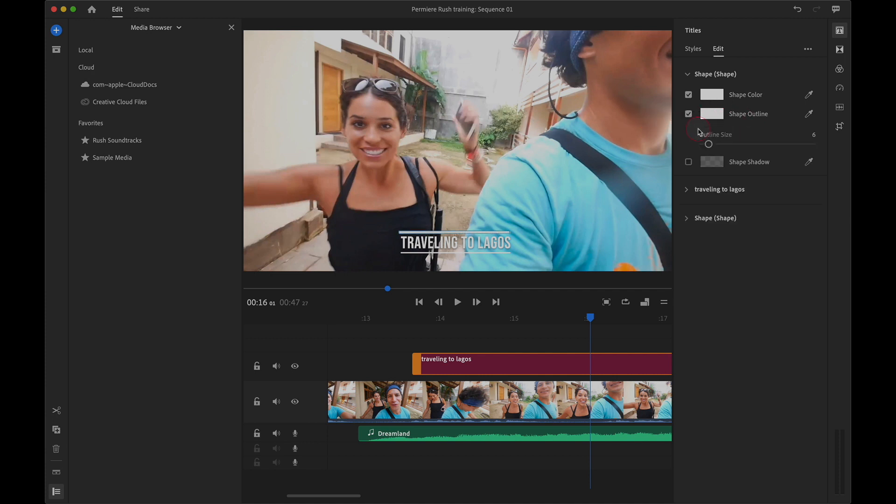
mouse_move(709, 145)
left_mouse_down()
mouse_move(727, 148)
mouse_move(705, 146)
mouse_move(714, 145)
left_mouse_up()
left_click(689, 115)
left_click(687, 74)
left_click(259, 141)
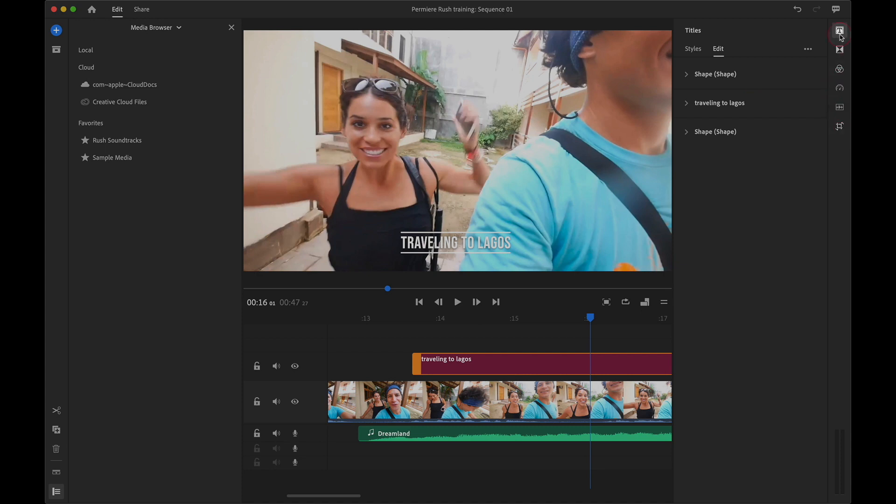
Select the Walking Selfie clip with the Speed settings displayed
left_click(840, 88)
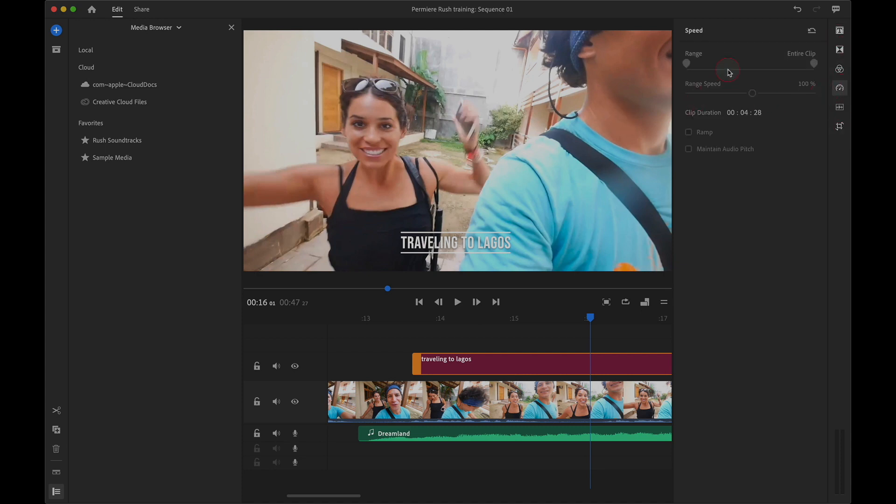
left_click(411, 400)
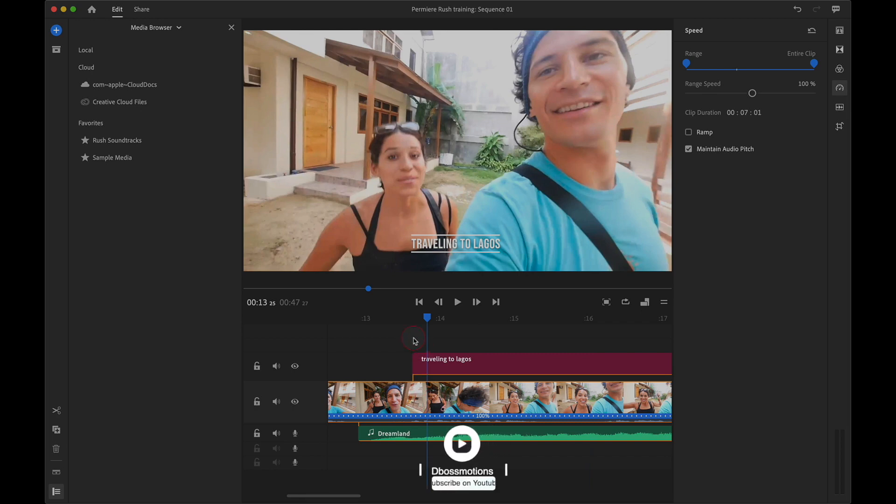
key("minus")
key("minus")
left_click(607, 302)
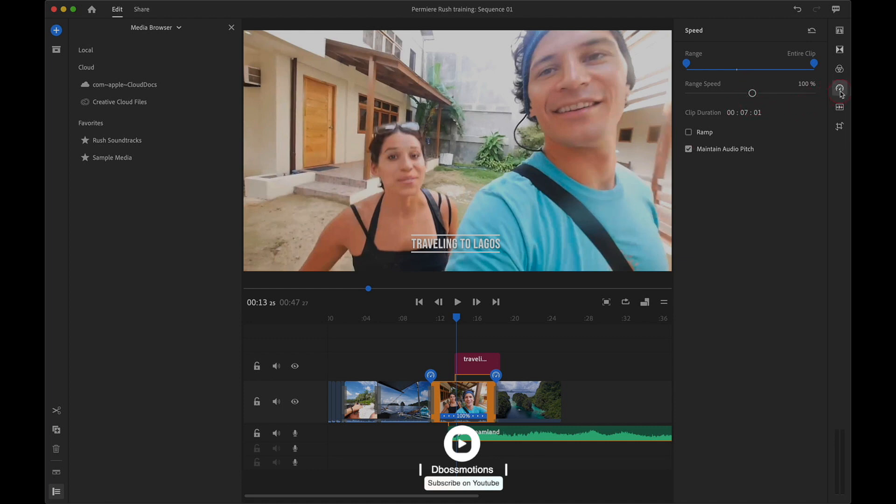
Try slowing the Walking Selfie clip to a range speed of 30% and play it back
left_click_drag(749, 93, 719, 93)
left_click(435, 326)
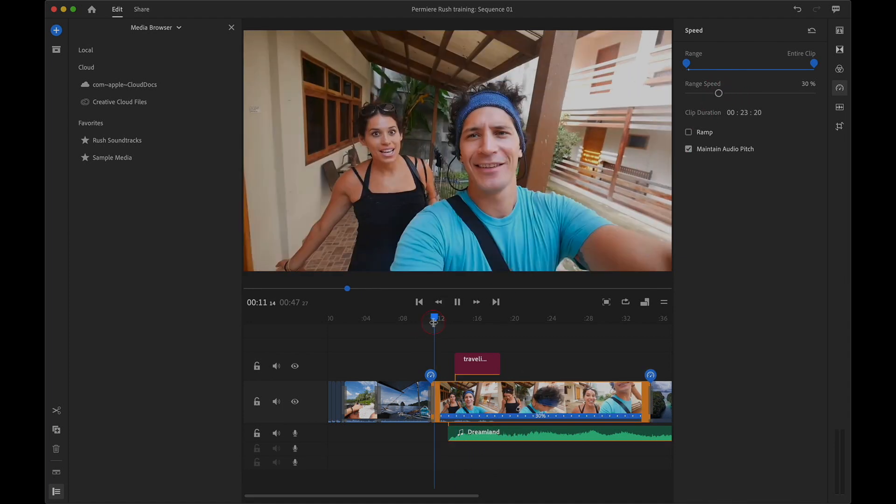
left_click(457, 302)
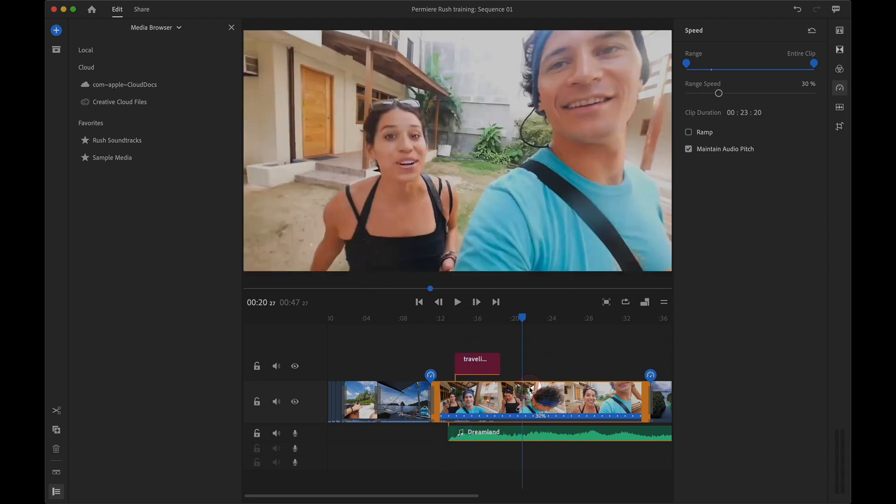
Set the Walking Selfie clip's range speed to 410% and play it from its start
left_click(752, 73)
left_click_drag(719, 93, 790, 114)
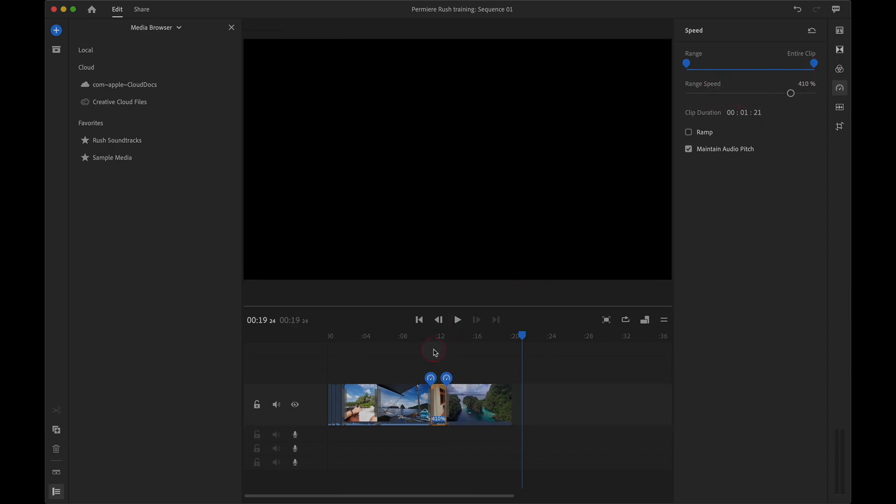
left_click(434, 352)
key("space")
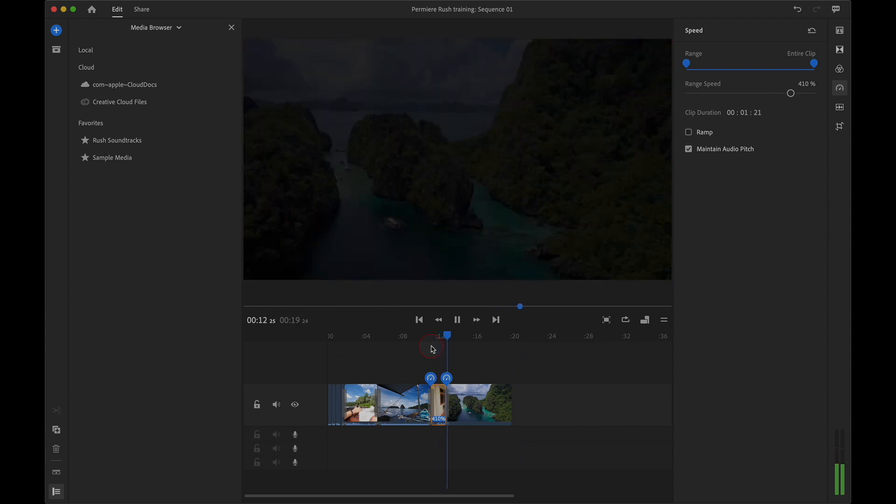
Stop playback in the aerial island clip after Walking Selfie and set that clip's range speed to 142%
key("space")
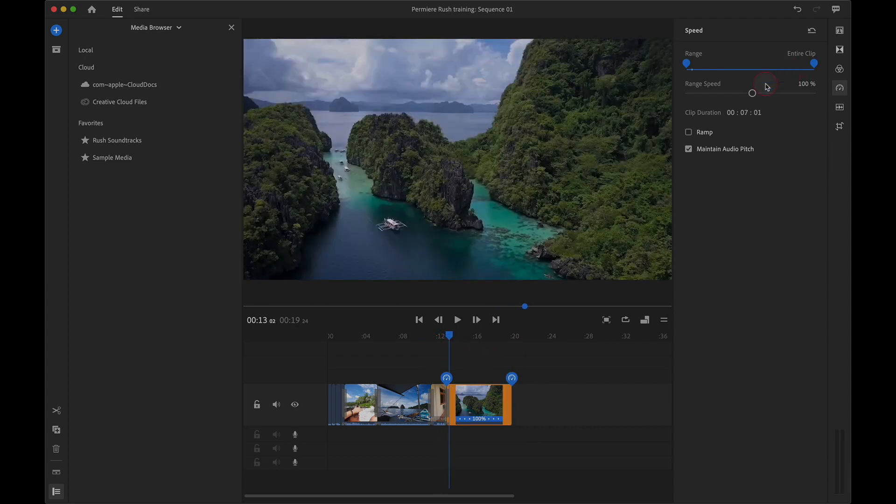
mouse_move(752, 93)
left_mouse_down()
mouse_move(784, 93)
mouse_move(713, 92)
mouse_move(770, 93)
mouse_move(704, 84)
mouse_move(760, 94)
left_mouse_up()
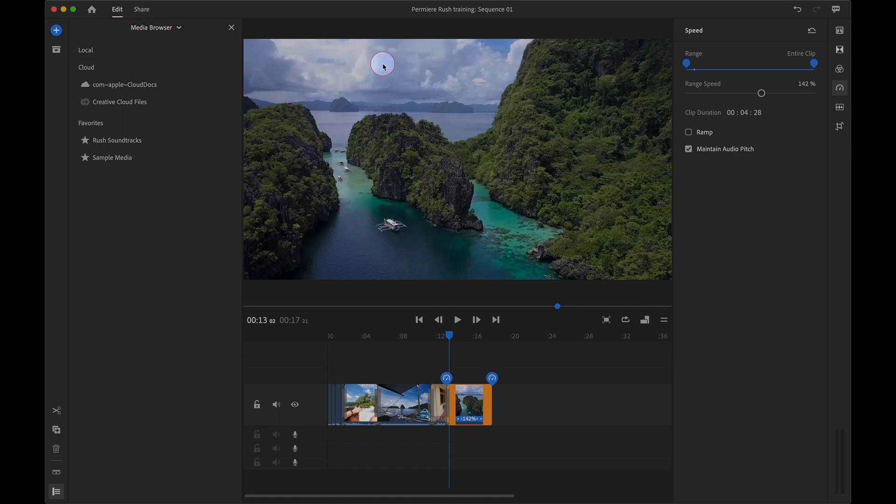
Show the audio settings and play the Boat View clip to listen to its sound
left_click(840, 107)
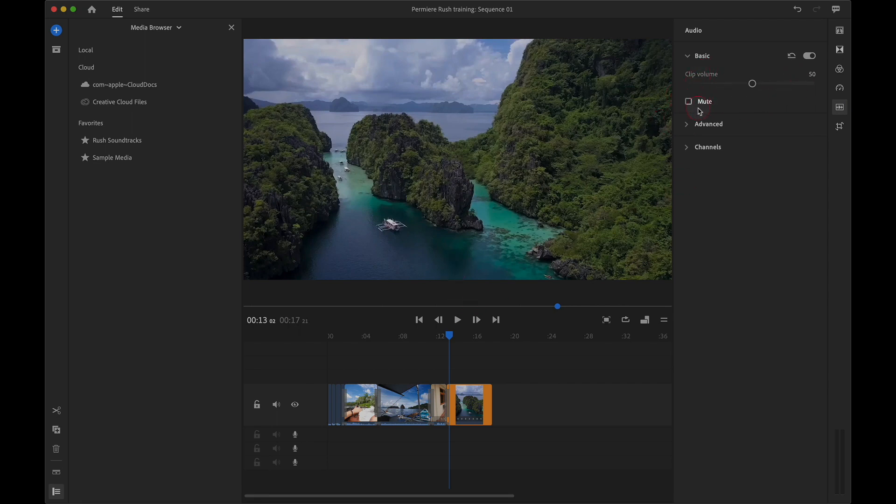
mouse_move(452, 338)
left_mouse_down()
mouse_move(474, 338)
mouse_move(453, 338)
left_mouse_up()
left_click(394, 344)
left_click(394, 344)
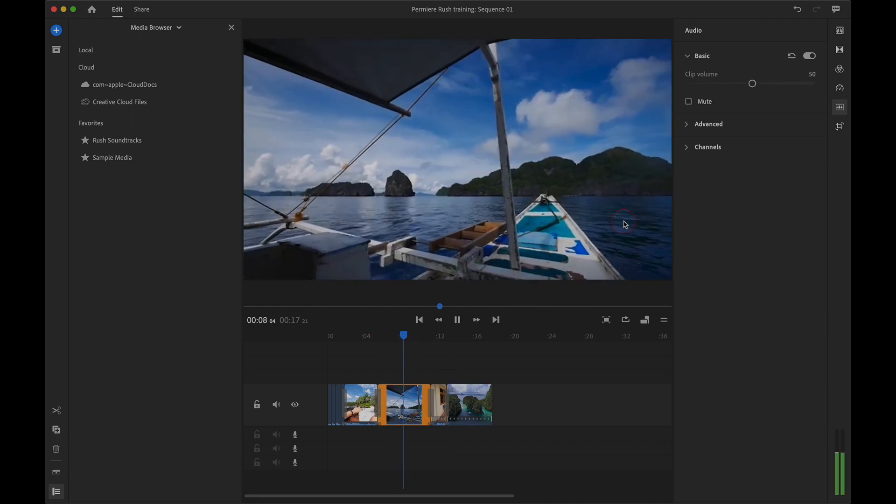
Mute the Boat View clip, replay part of it without sound, and unmute it again
left_click(688, 101)
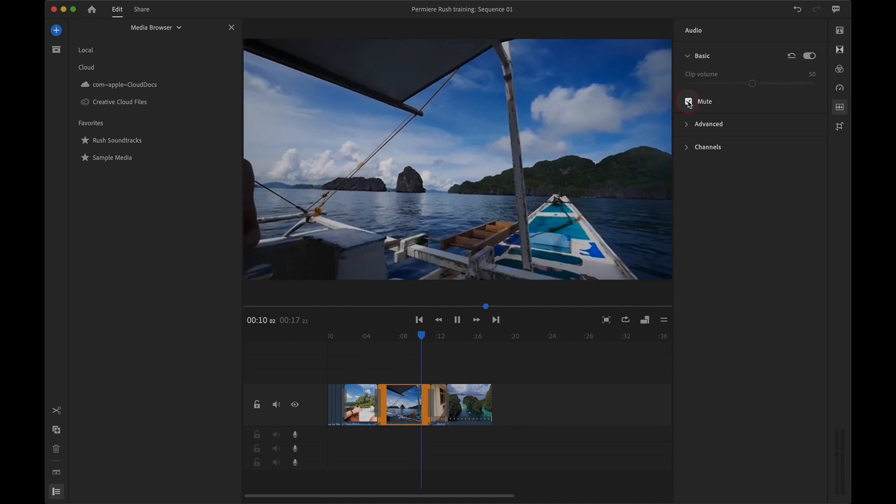
left_click(438, 354)
left_click(391, 345)
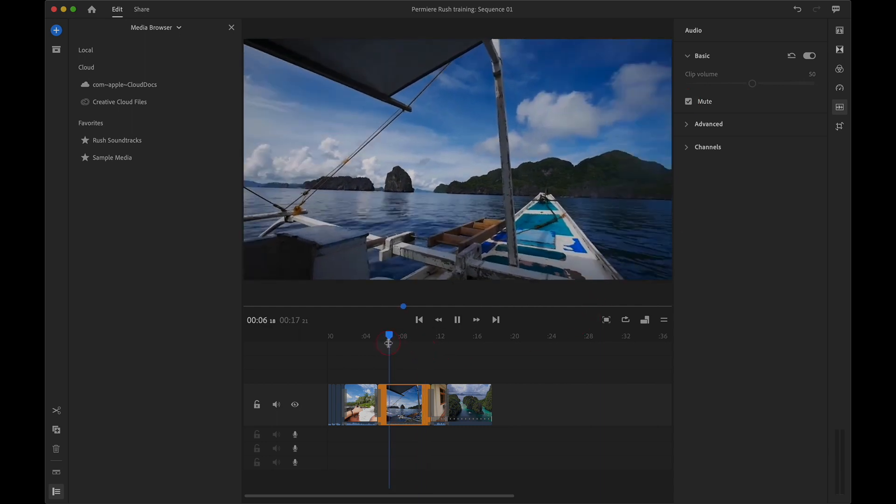
left_click(689, 102)
Try the Other audio type in the Boat View clip's advanced audio settings and play the clip
left_click(687, 123)
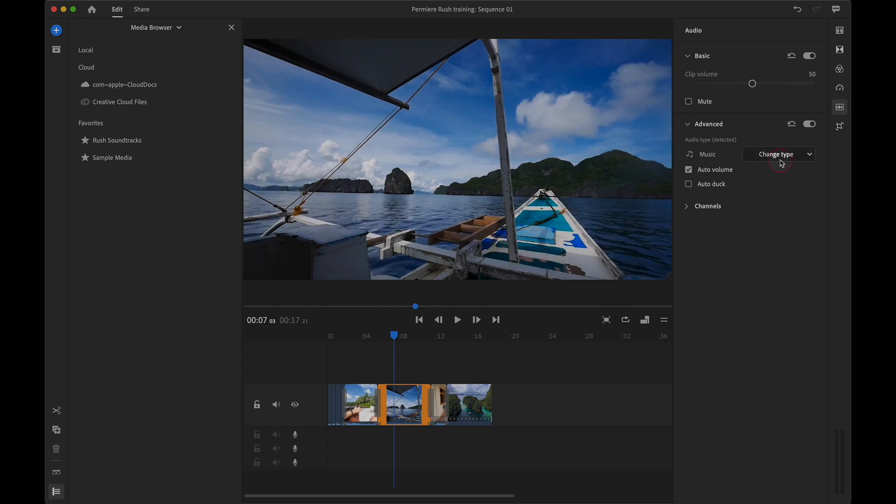
left_click(789, 159)
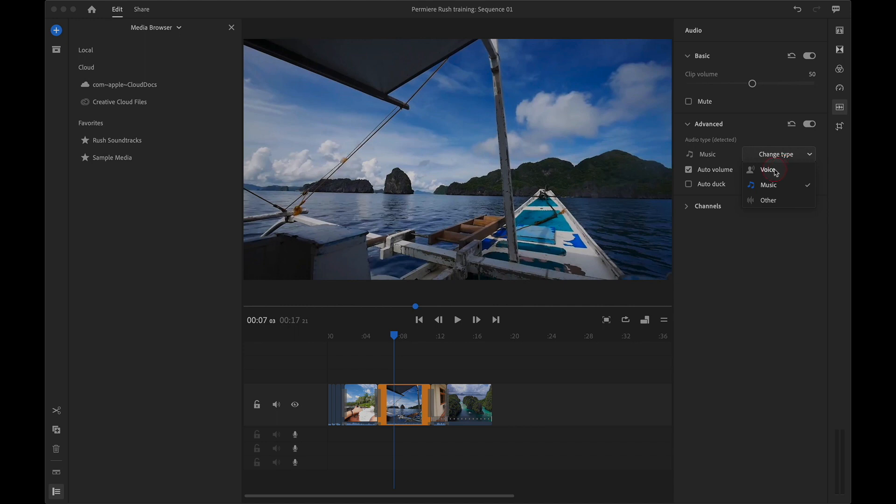
left_click(771, 202)
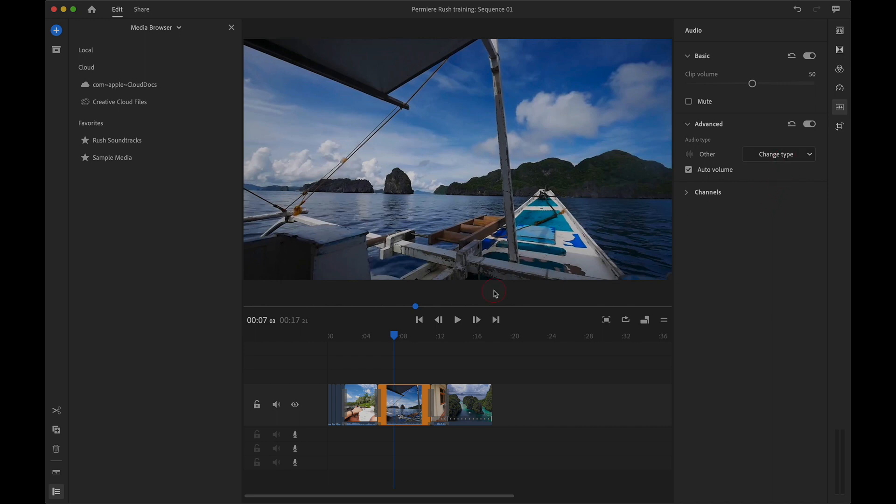
key("space")
left_click(644, 264)
Change the Boat View clip's audio type to Voice and play the clip again from near its start
left_click(776, 154)
left_click(767, 170)
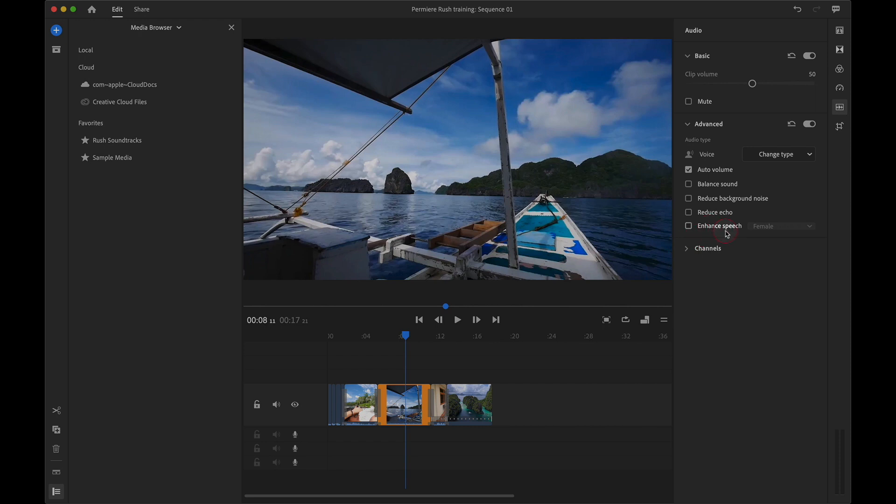
left_click_drag(403, 332, 386, 340)
key("space")
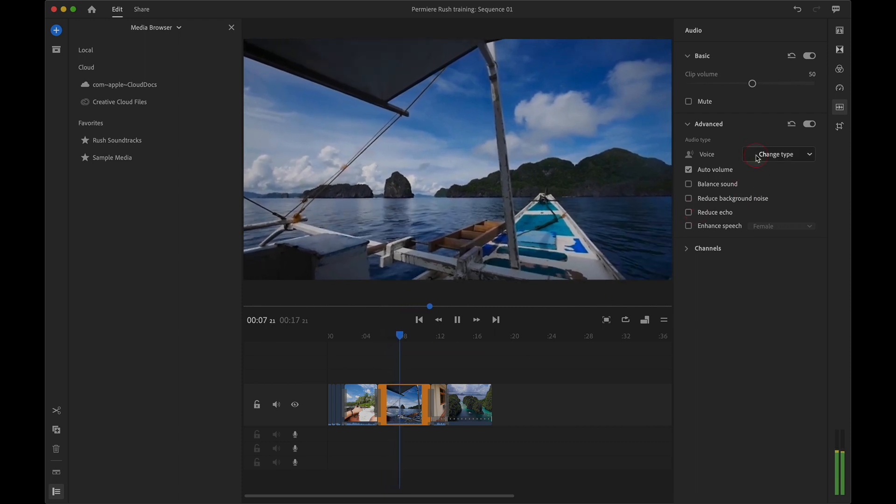
mouse_move(733, 200)
key("space")
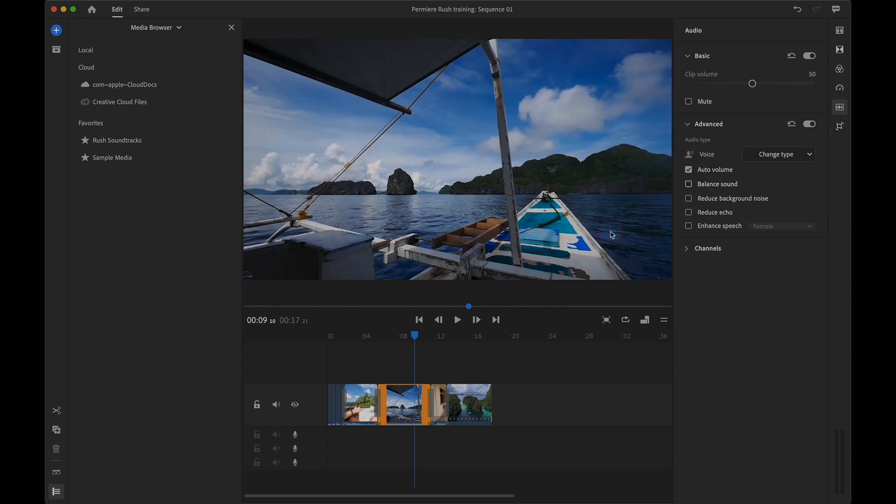
Try horizontal position 580, vertical position 490 and a 9° rotation on the last clip, and undo these transform changes
left_click(486, 353)
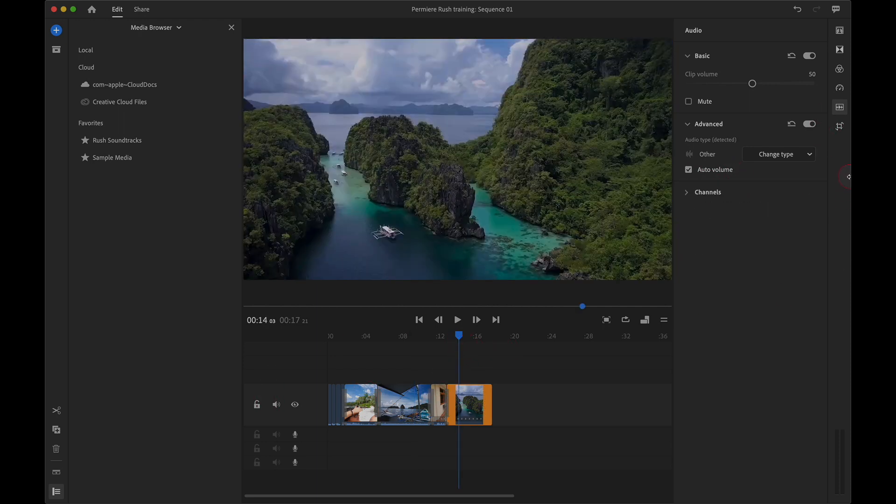
left_click(840, 126)
left_click_drag(752, 84, 753, 137)
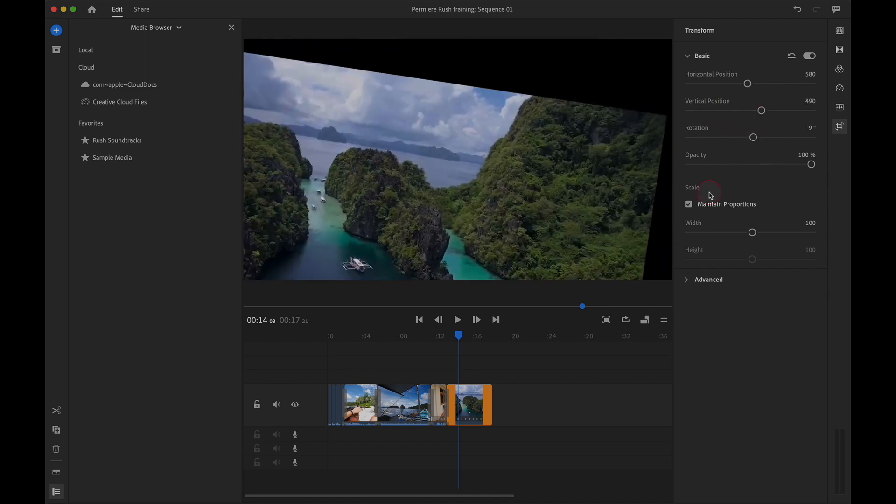
key("super+z")
key("super+z")
key("super+z")
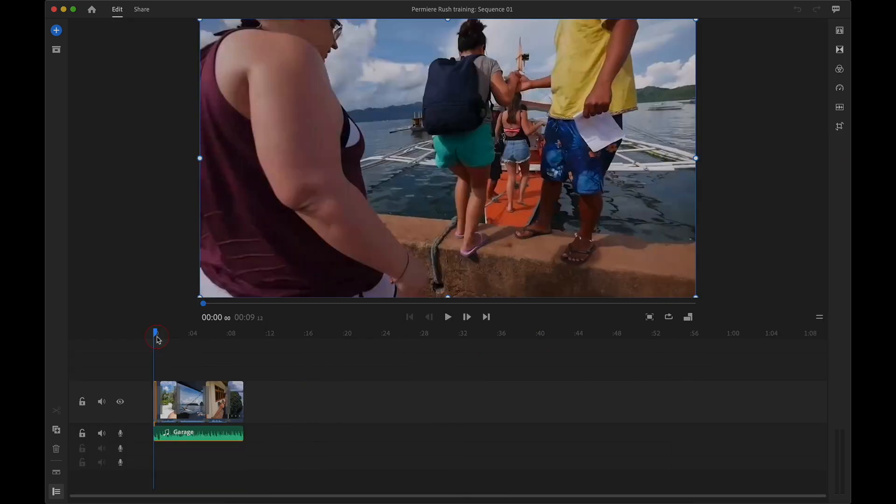
Select the Boat View clip, undo the last change, and play the sequence briefly from that clip
left_click_drag(157, 335, 172, 338)
left_click(205, 400)
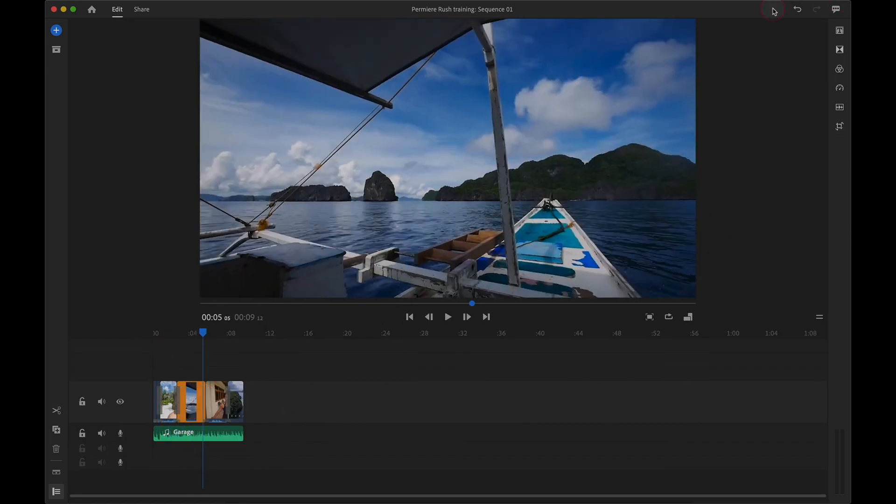
left_click(799, 10)
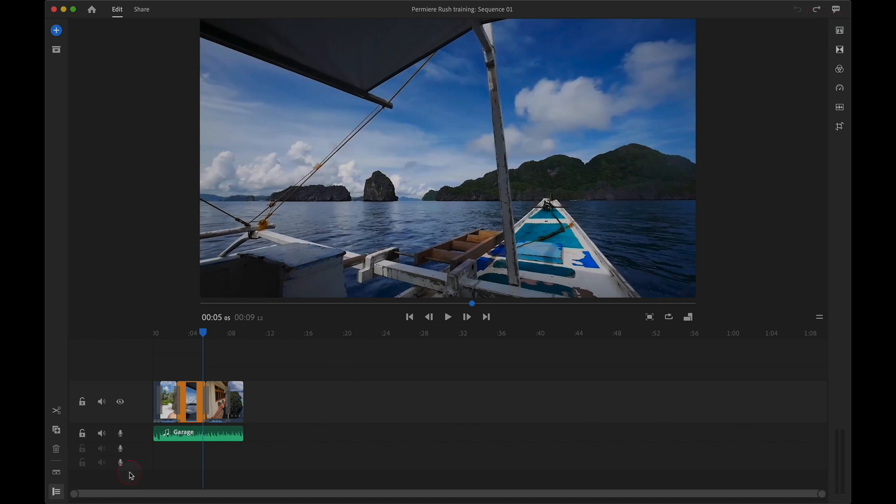
left_click_drag(200, 330, 196, 331)
key("space")
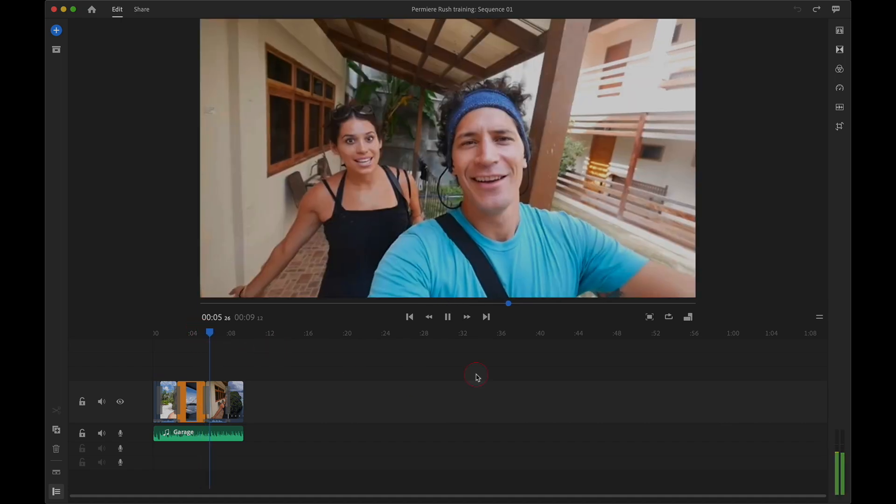
key("space")
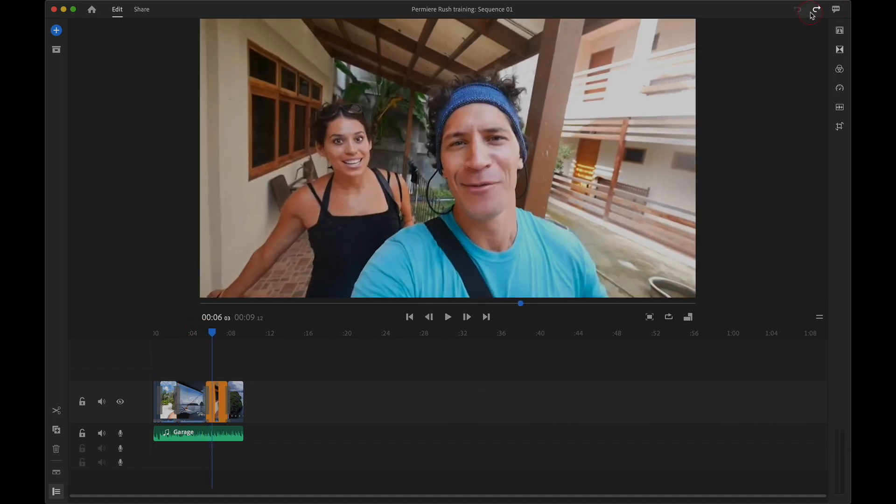
Redo the undone change, play a little further, undo it again, and replay the sequence from the Boat View clip
left_click(819, 10)
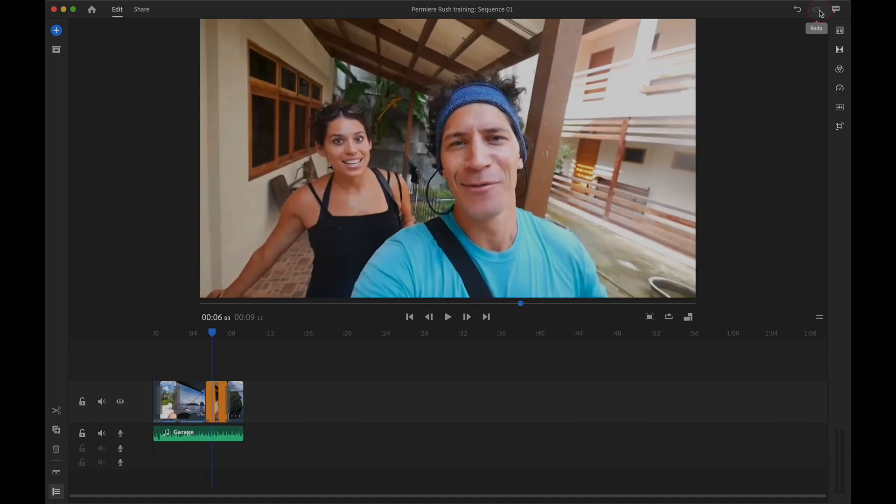
key("space")
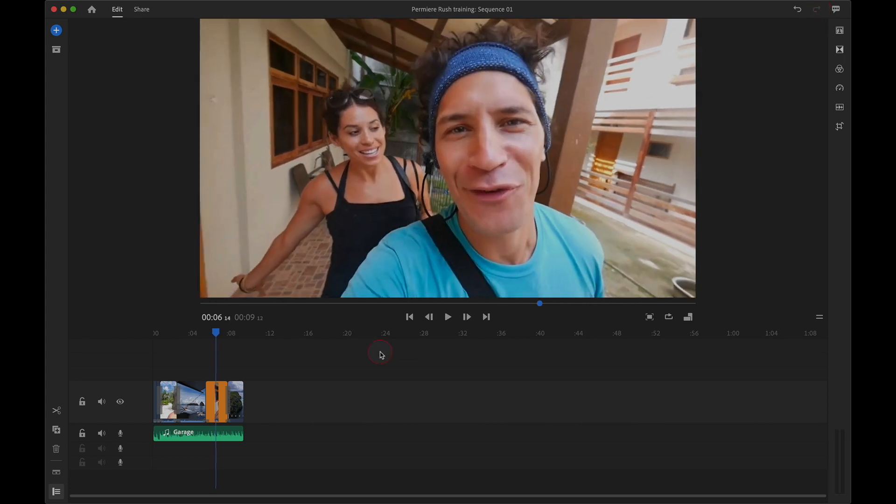
left_click(200, 331)
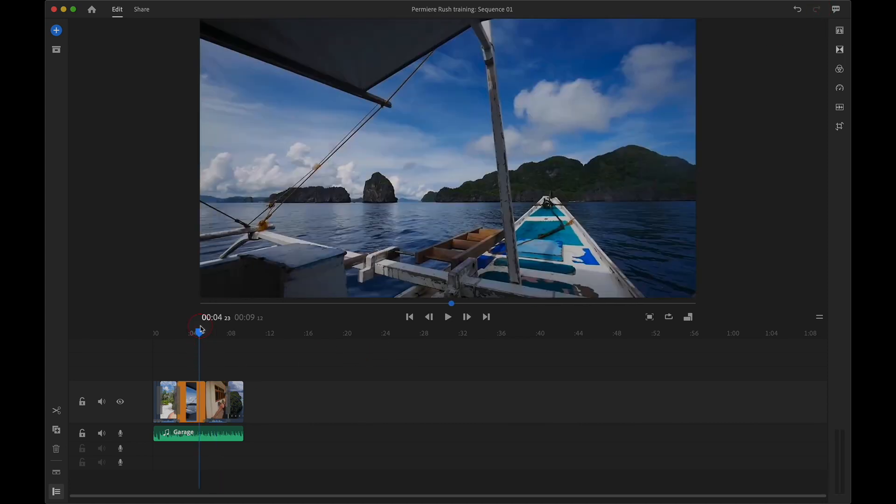
left_click(797, 11)
key("space")
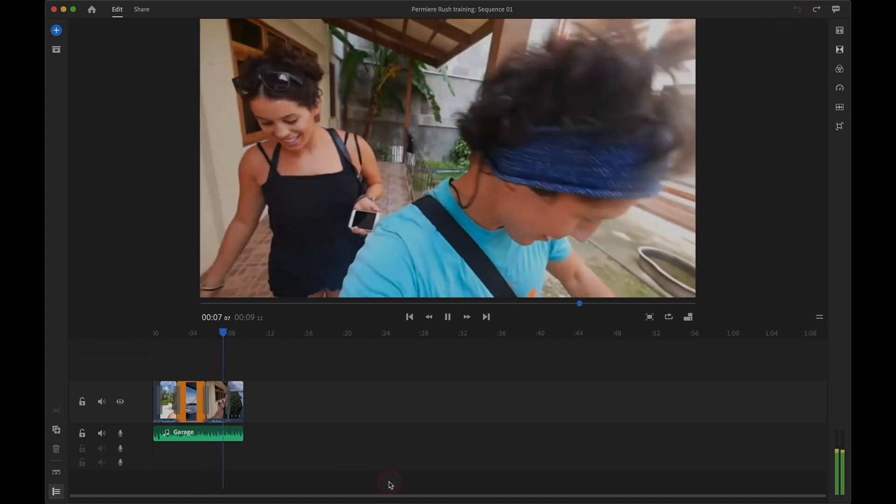
key("space")
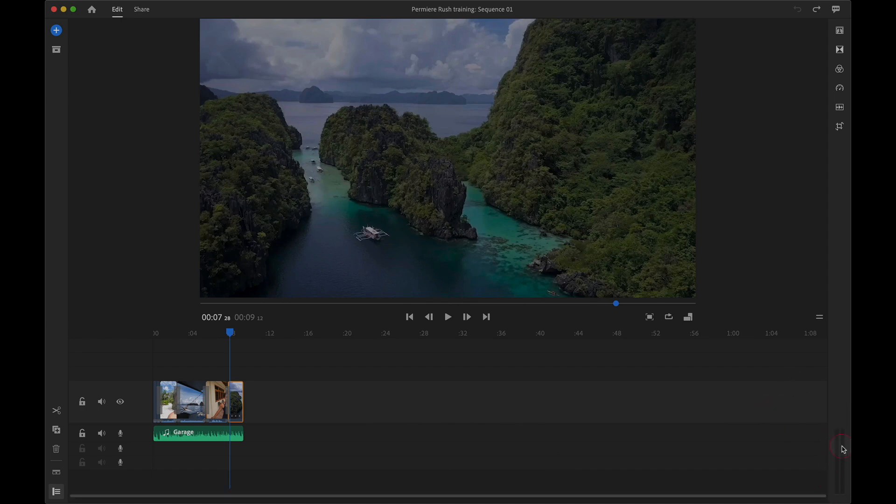
View the sequence preview in full screen and return to the normal editing layout
left_click(650, 319)
mouse_move(805, 501)
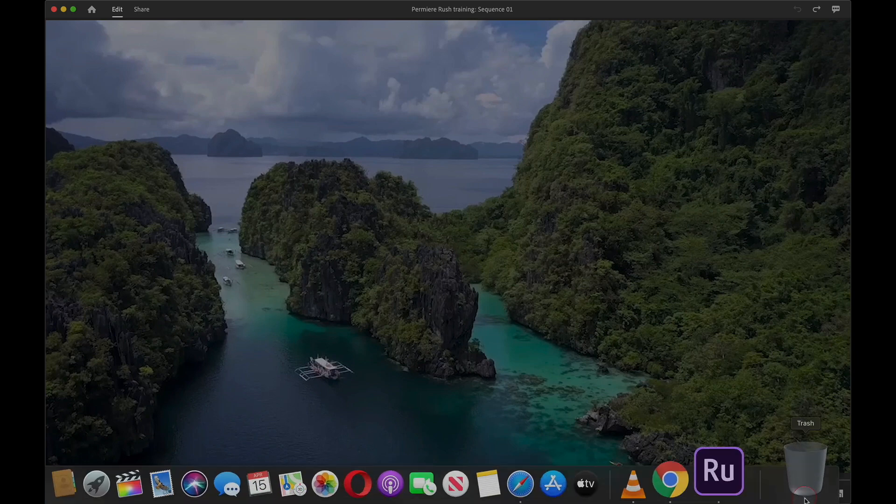
left_click(807, 495)
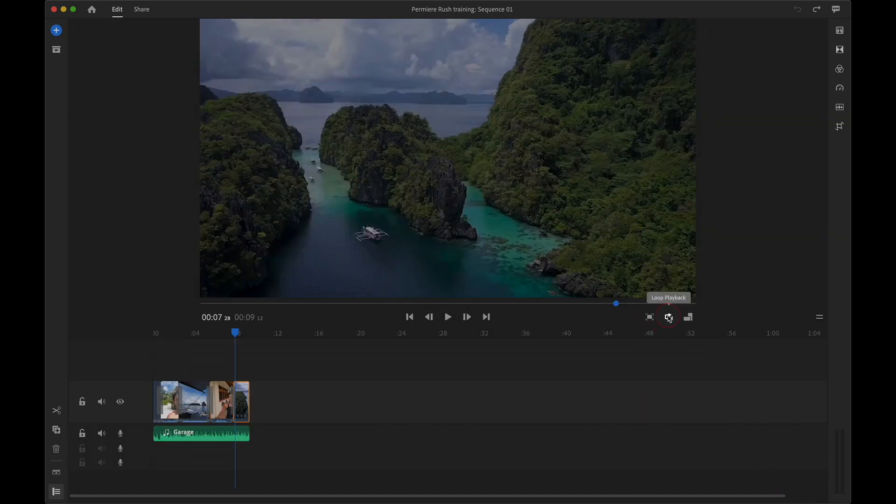
Turn on loop playback, play from near the end of the sequence past its restart, and turn looping off again
left_click(668, 320)
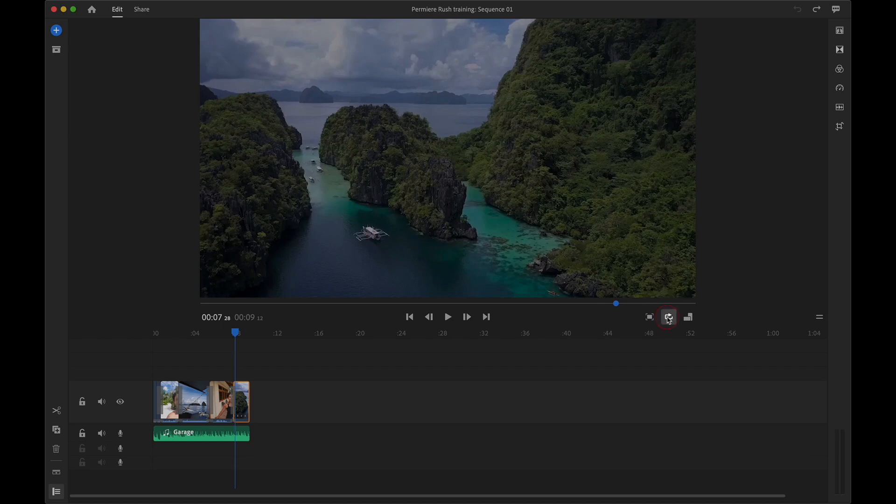
left_click_drag(617, 306, 674, 312)
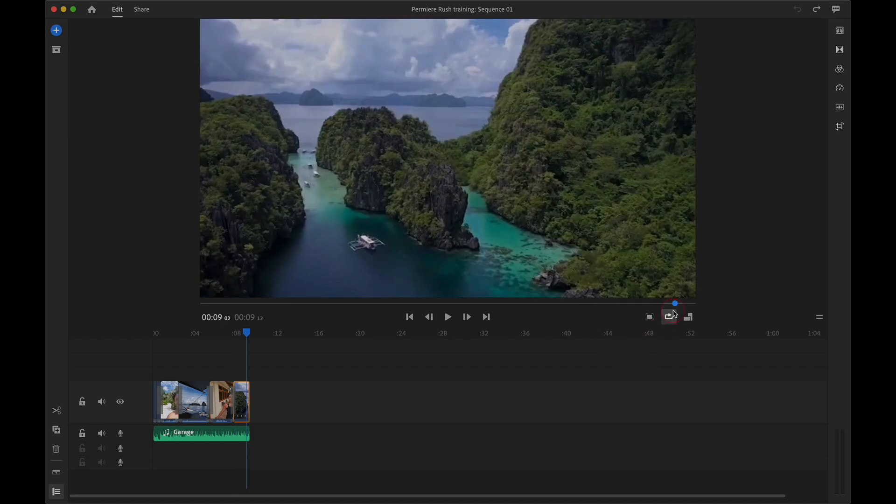
key("space")
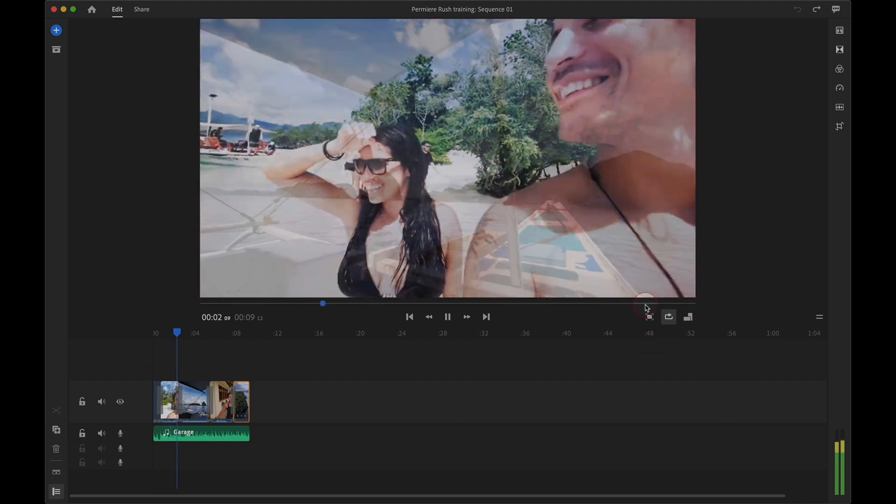
left_click(649, 304)
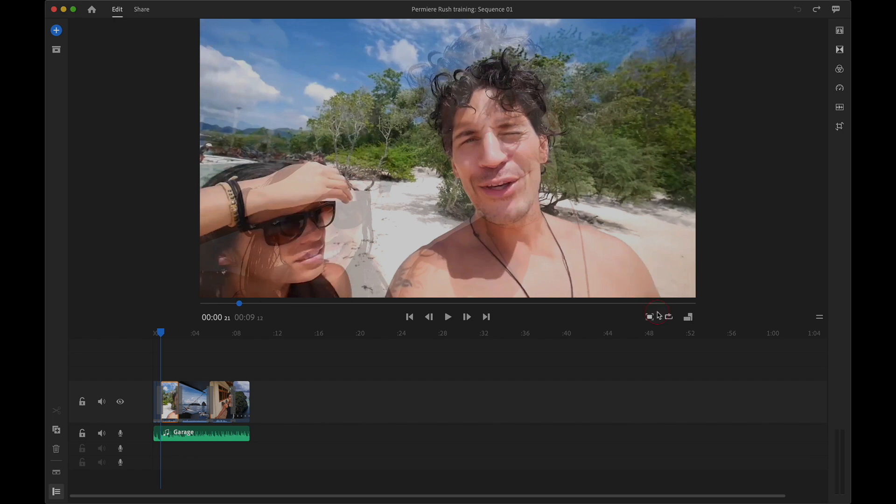
left_click(665, 304)
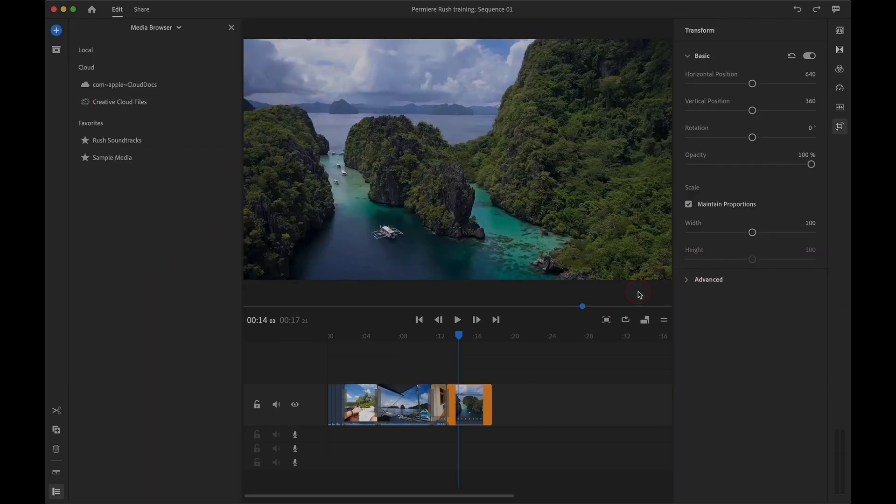
Switch the sequence orientation to Portrait, check how the clips are framed, and change the orientation to Square
left_click_drag(467, 344, 364, 345)
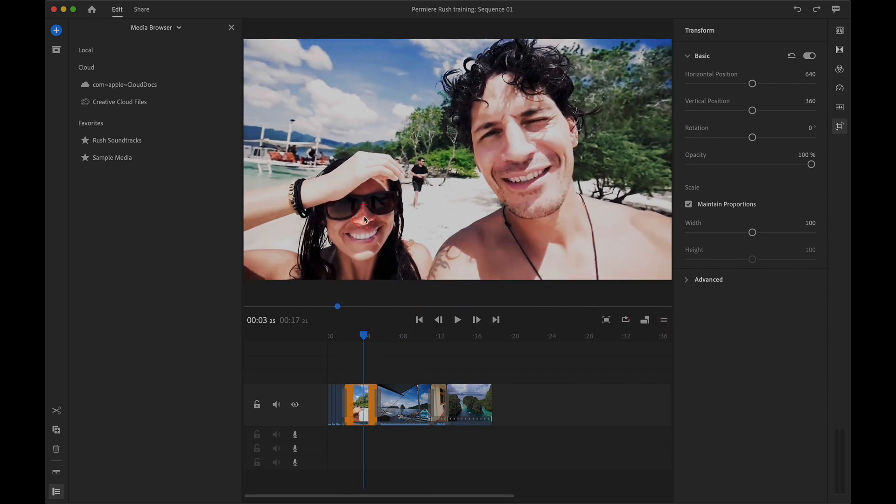
left_click(645, 321)
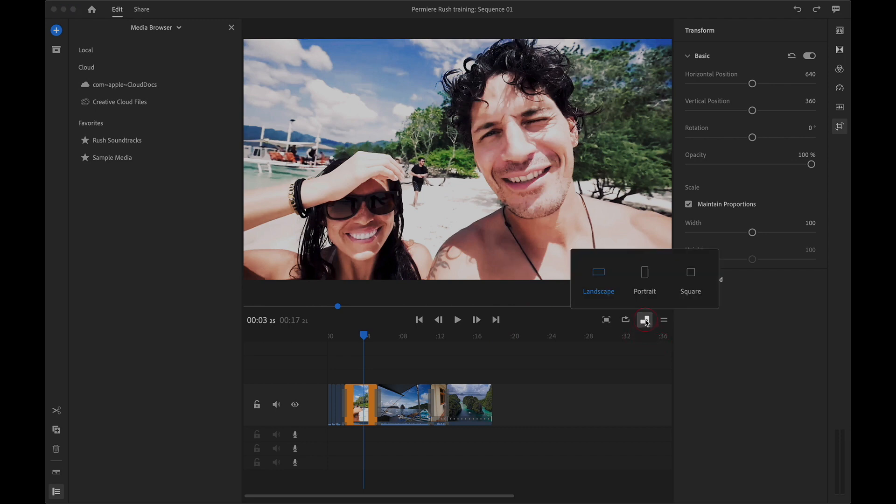
left_click(645, 286)
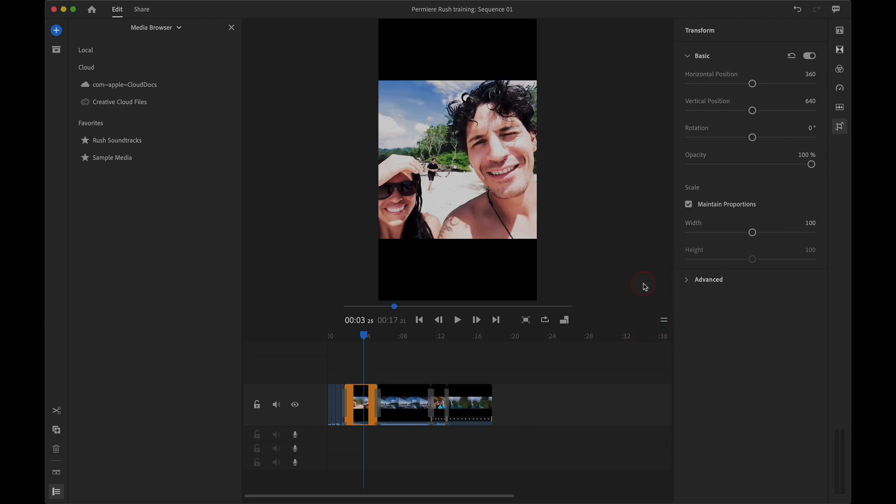
left_click_drag(366, 335, 401, 335)
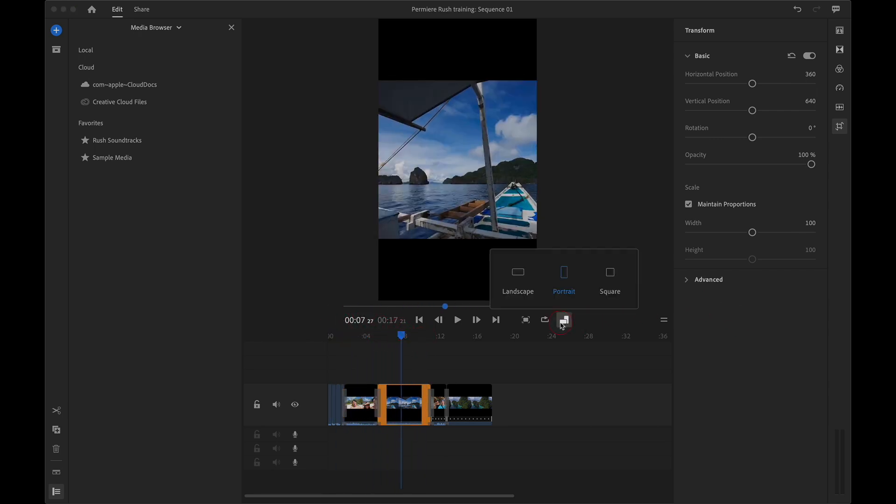
left_click(610, 280)
left_click_drag(401, 341, 435, 362)
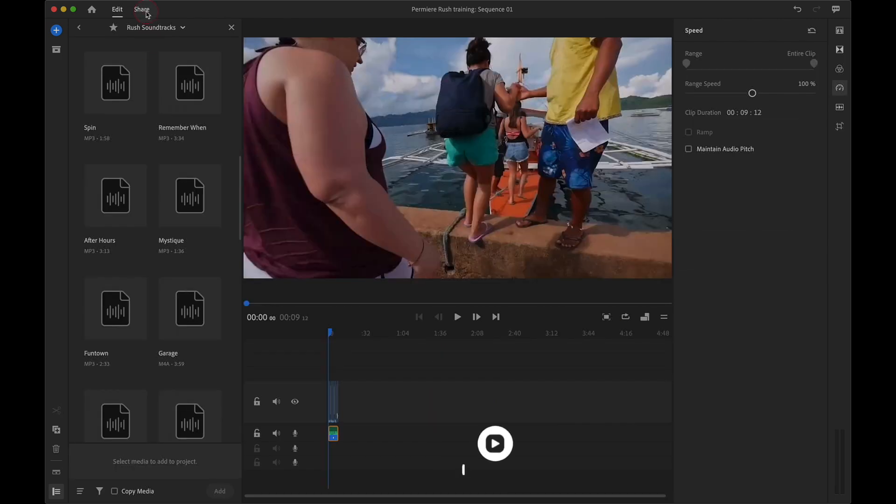
Open the sharing settings for a local export and name the output file Traveling Tour
left_click(142, 10)
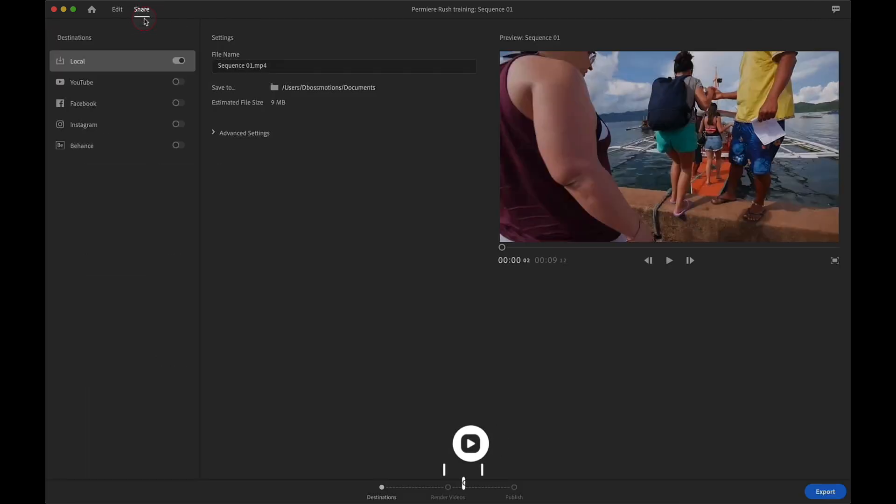
left_click(117, 10)
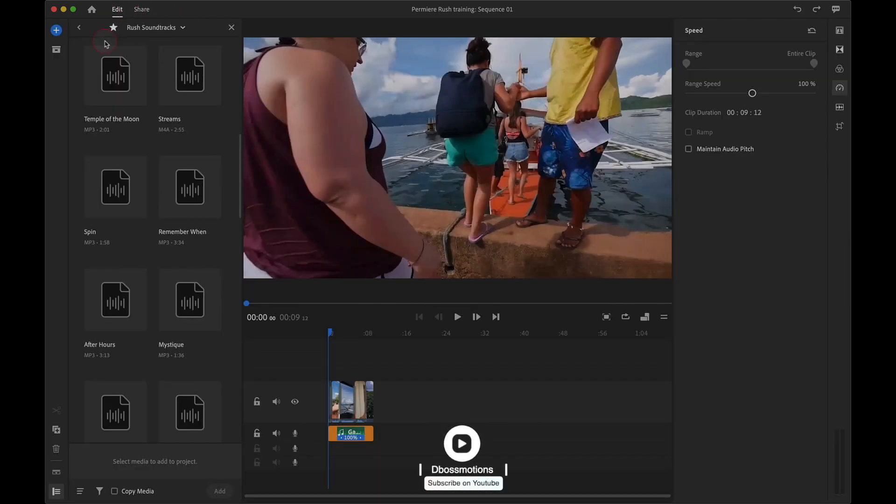
left_click(141, 9)
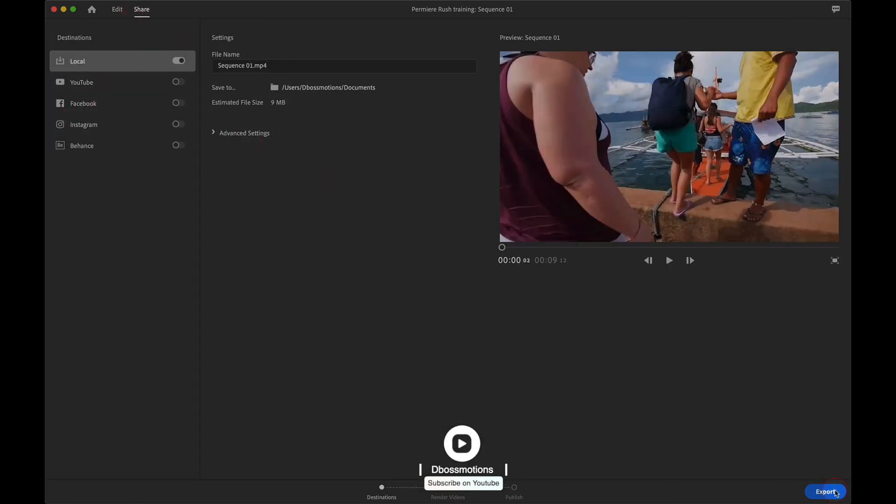
left_click(250, 66)
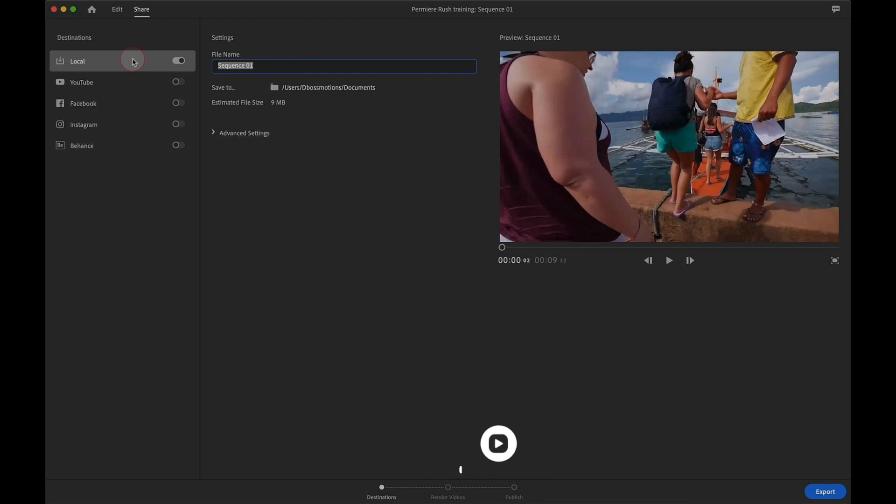
type("Traveling Tour")
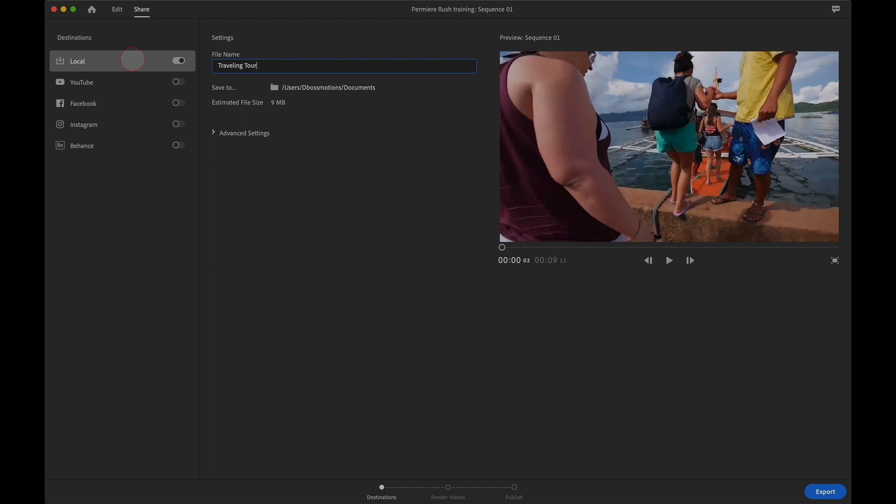
key("Return")
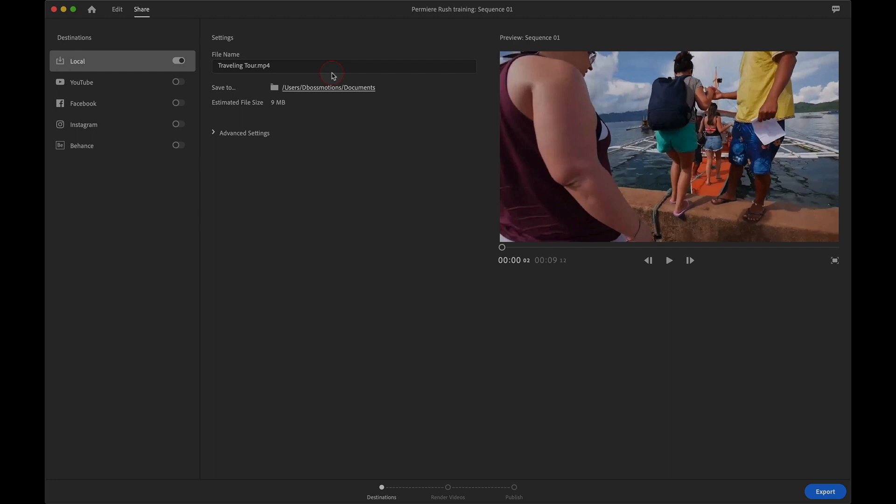
Browse the Downloads, Documents and Desktop folders as possible save locations for the exported video, and close the folder chooser
left_click(332, 87)
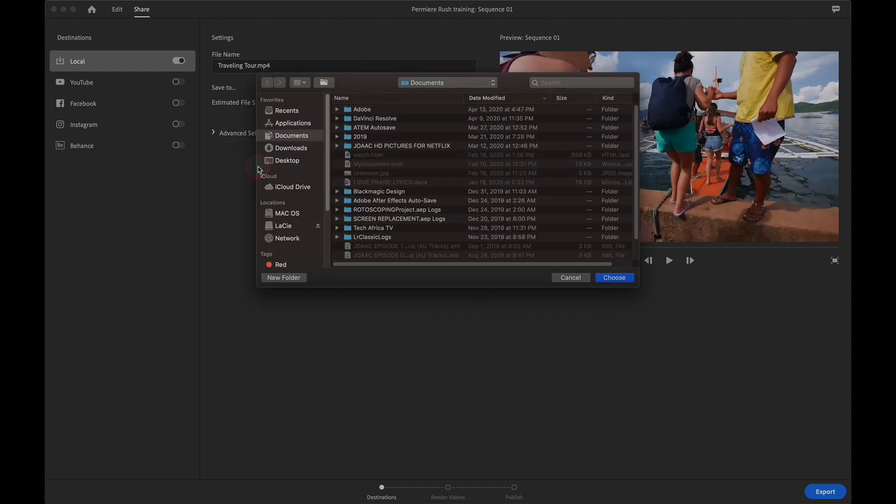
left_click(285, 148)
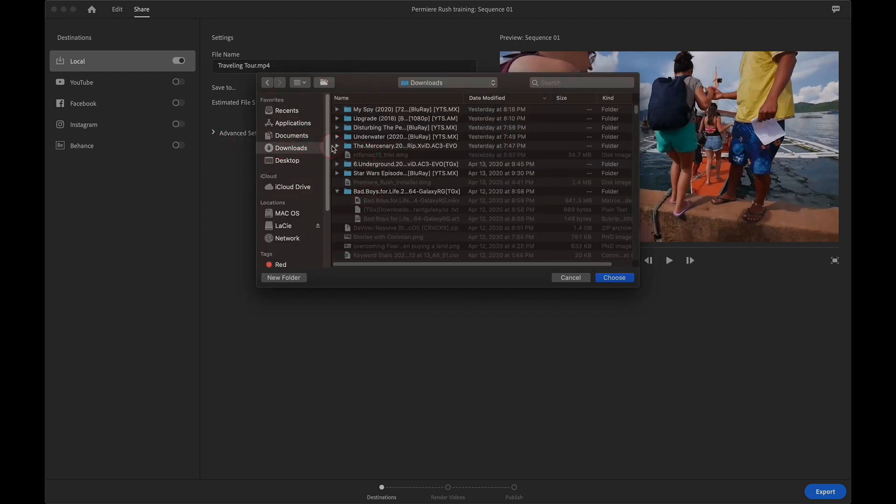
left_click(286, 136)
left_click(286, 160)
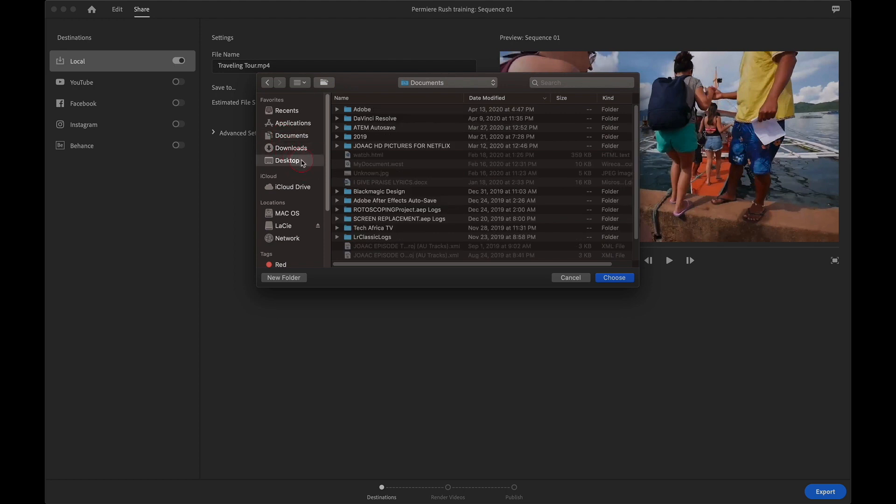
left_click(600, 277)
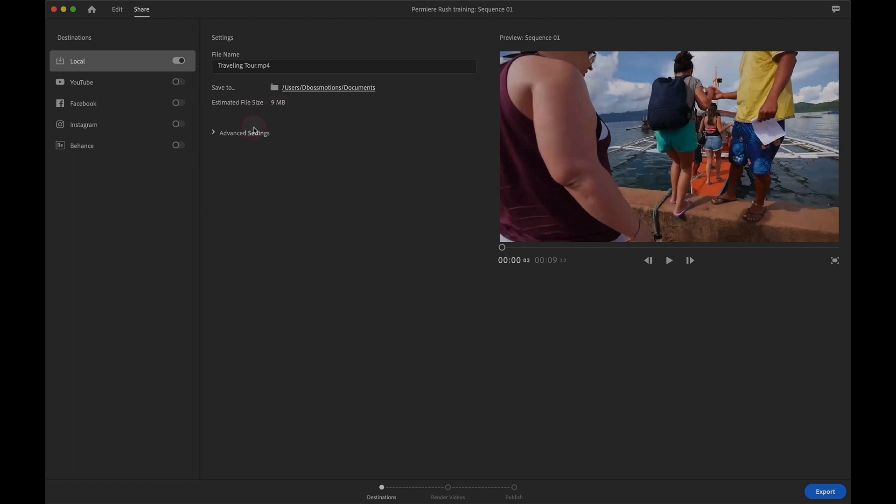
Expand the advanced export settings and review the available options for preset, audio channels and frame rate
left_click(214, 134)
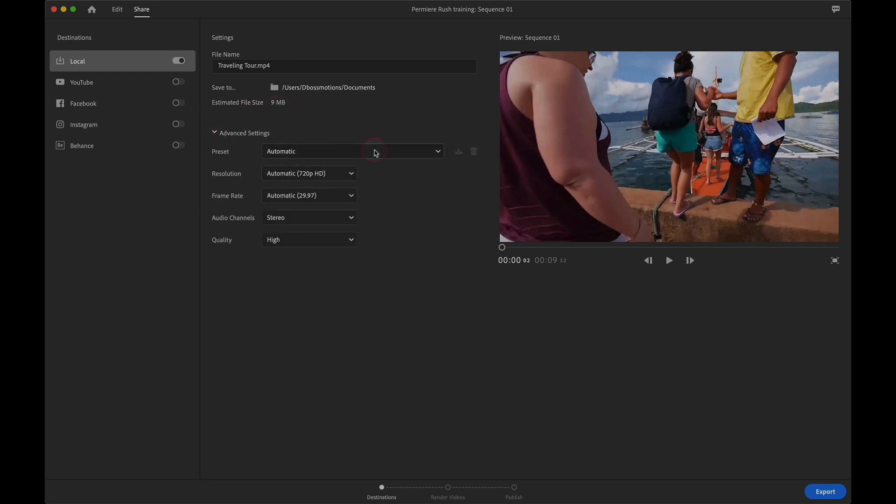
left_click(349, 152)
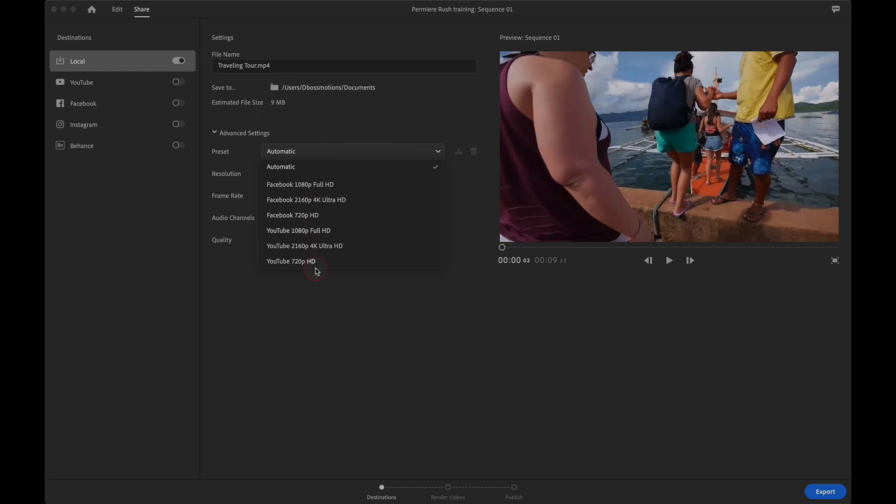
left_click(324, 302)
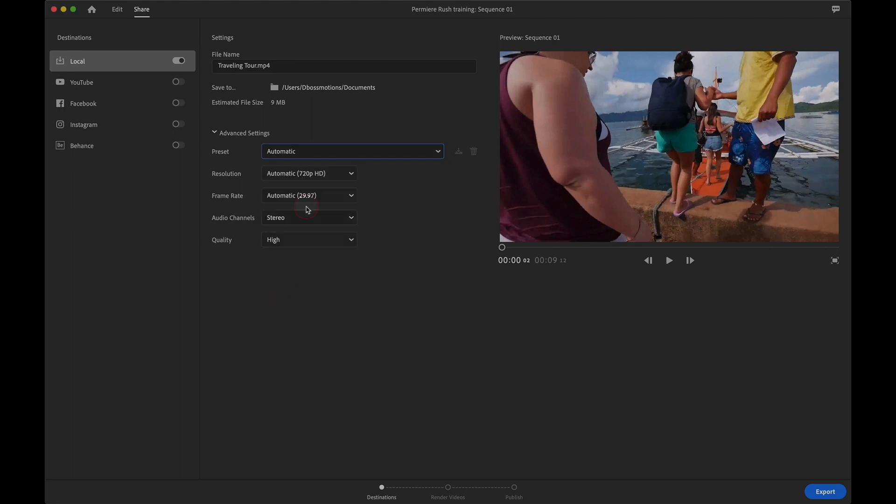
left_click(310, 221)
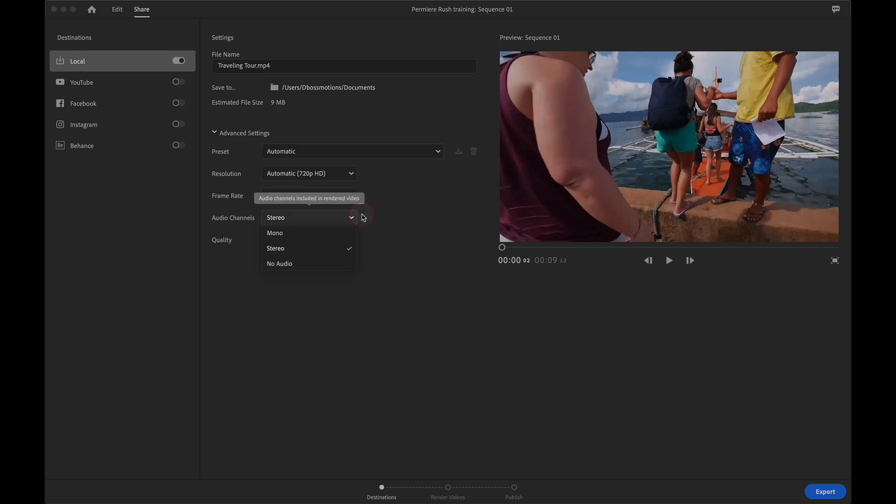
left_click(382, 205)
left_click(352, 197)
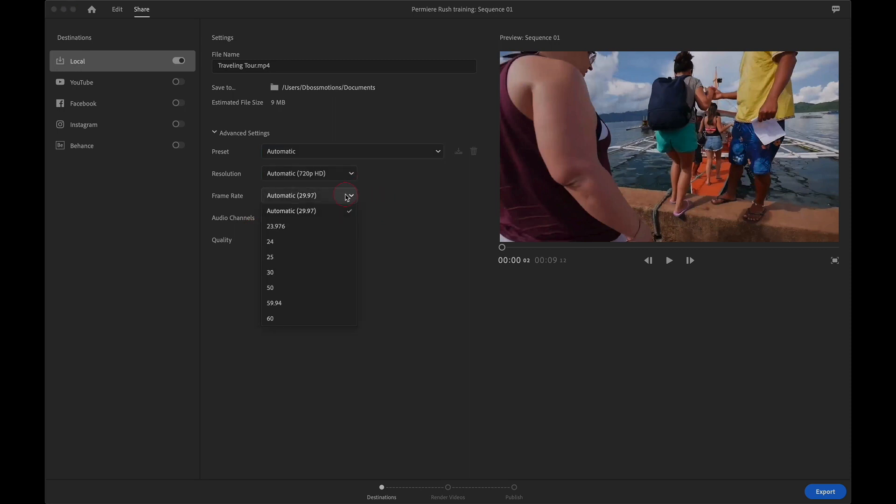
left_click(425, 234)
left_click(406, 229)
Review the YouTube, Facebook and Instagram publishing settings, and switch the Instagram destination on and off again
left_click(81, 89)
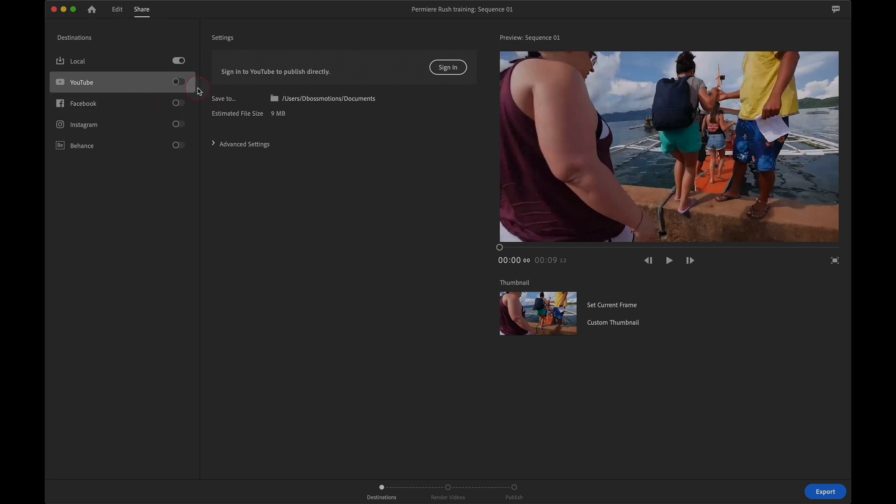
left_click(77, 108)
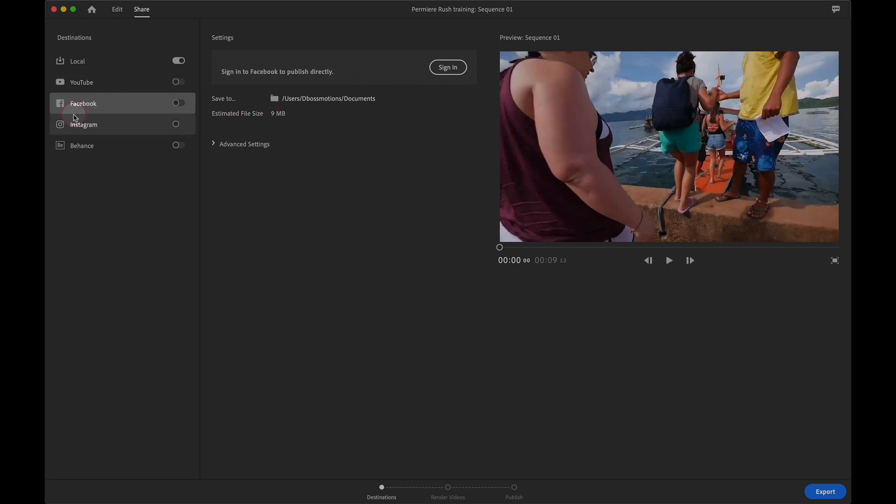
left_click(105, 132)
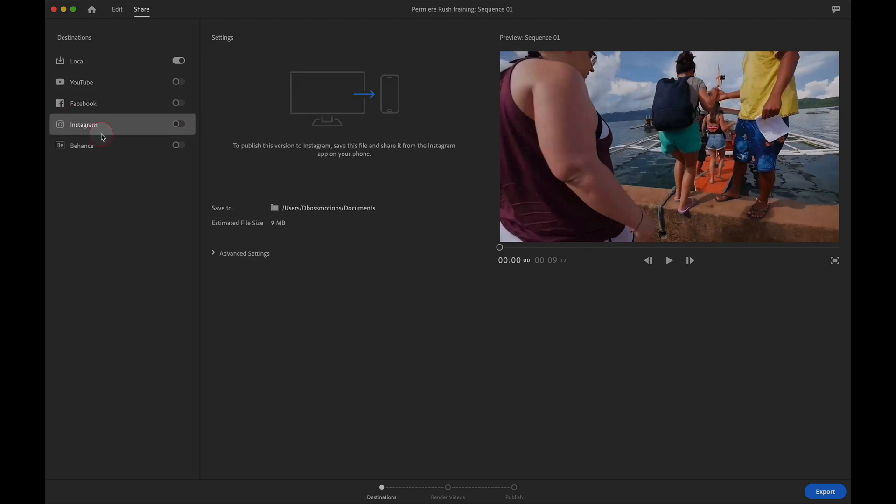
left_click(92, 94)
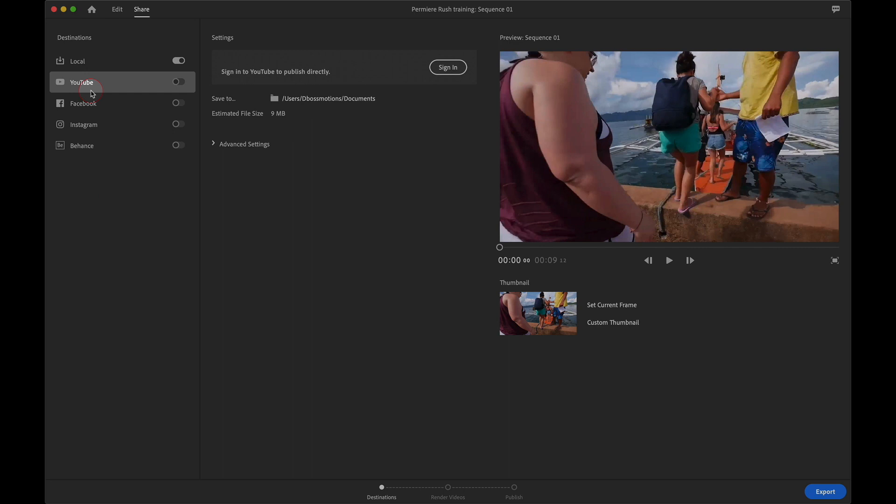
left_click(88, 123)
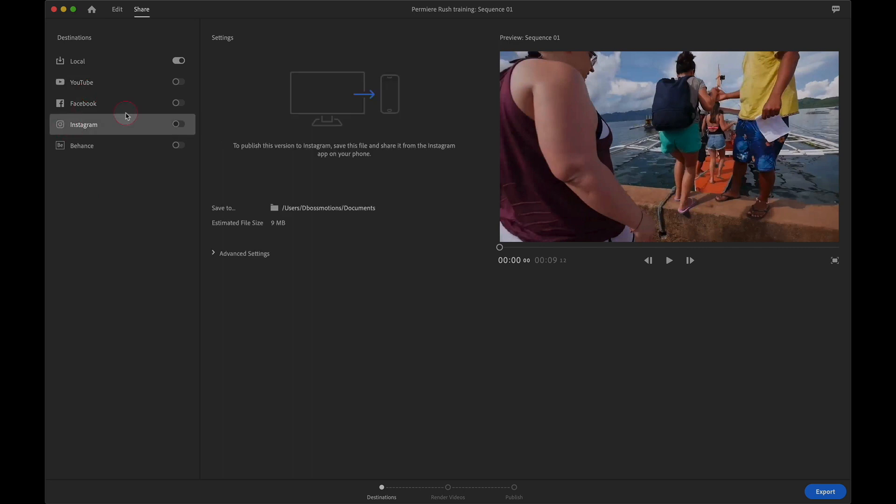
left_click(272, 210)
left_click(178, 124)
left_click(179, 124)
Leave the sharing settings, return to the project overview, start a new project and select its default name for editing
left_click(116, 10)
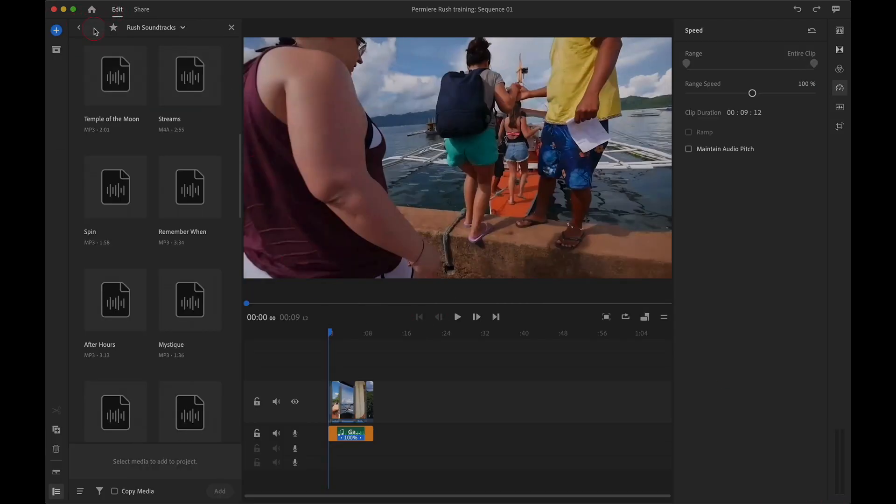
left_click(92, 10)
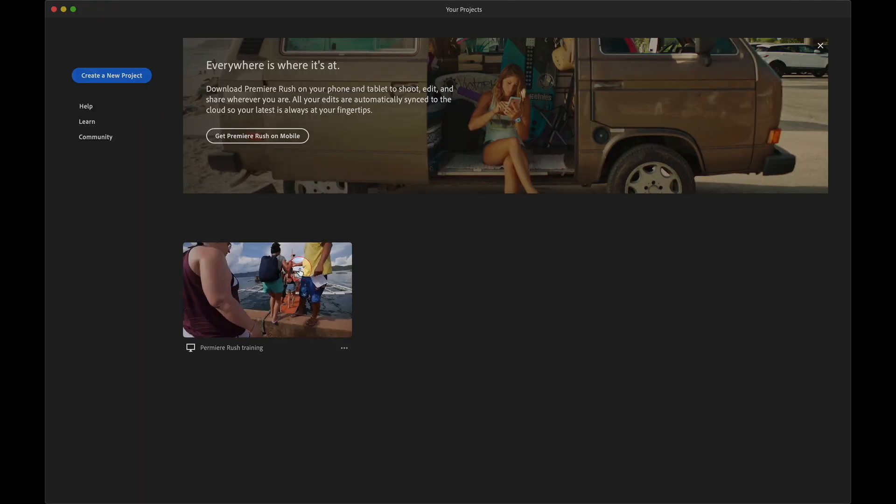
left_click(124, 75)
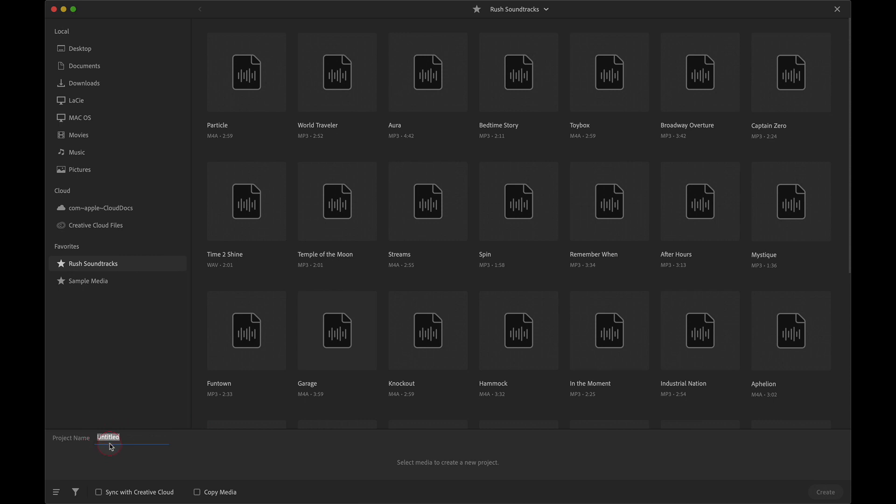
left_click_drag(129, 438, 47, 434)
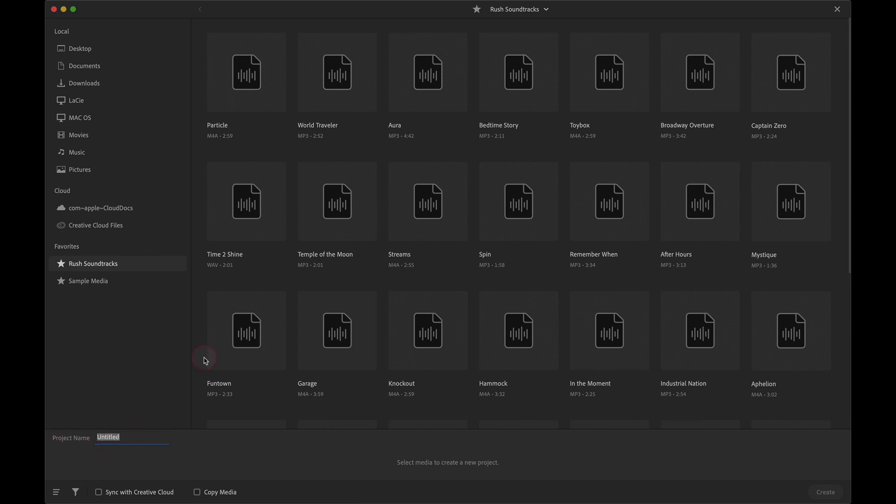